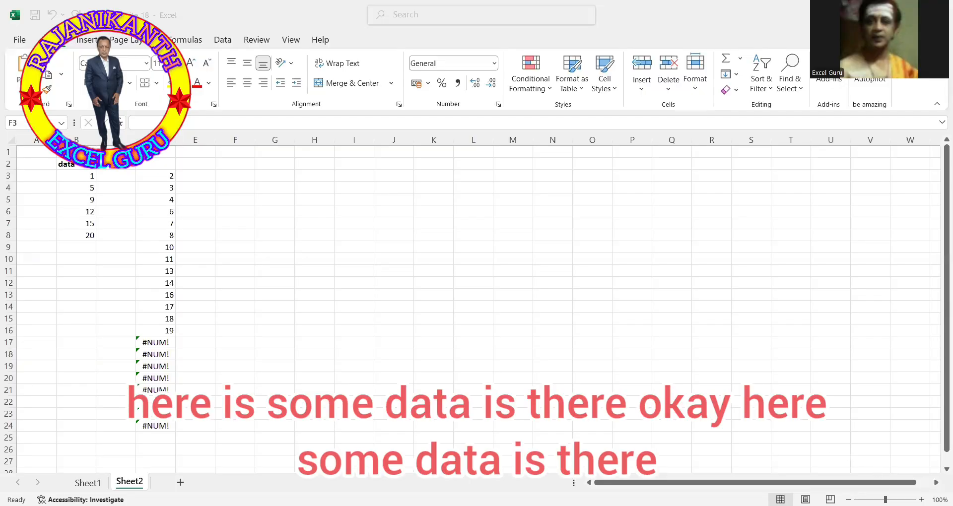
Change the second number in the data list, cell B4, to 6
scroll(903, 274, "up", 7)
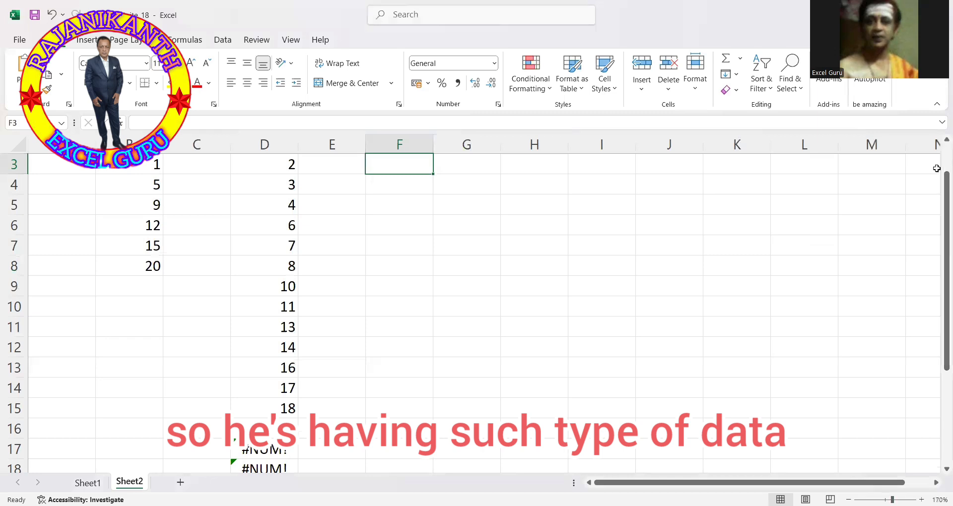
scroll(938, 147, "up", 1)
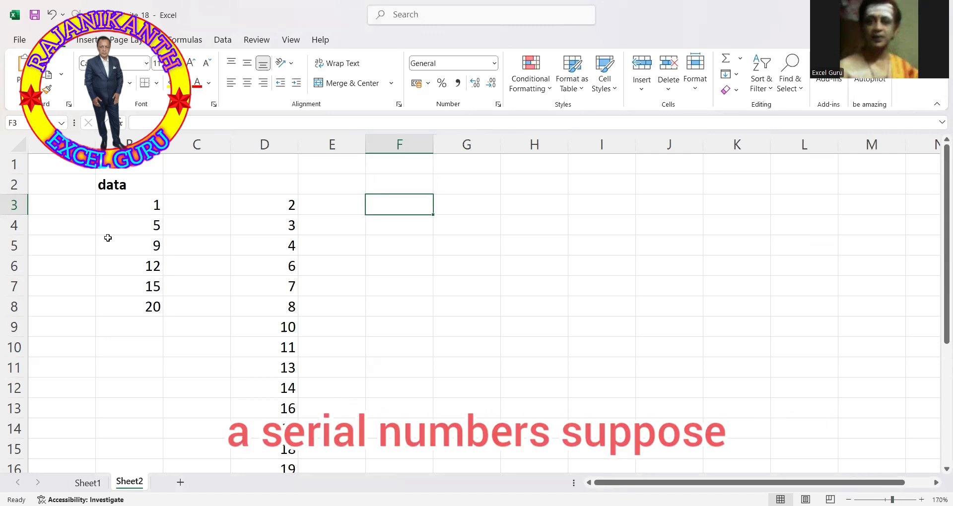
left_click(134, 224)
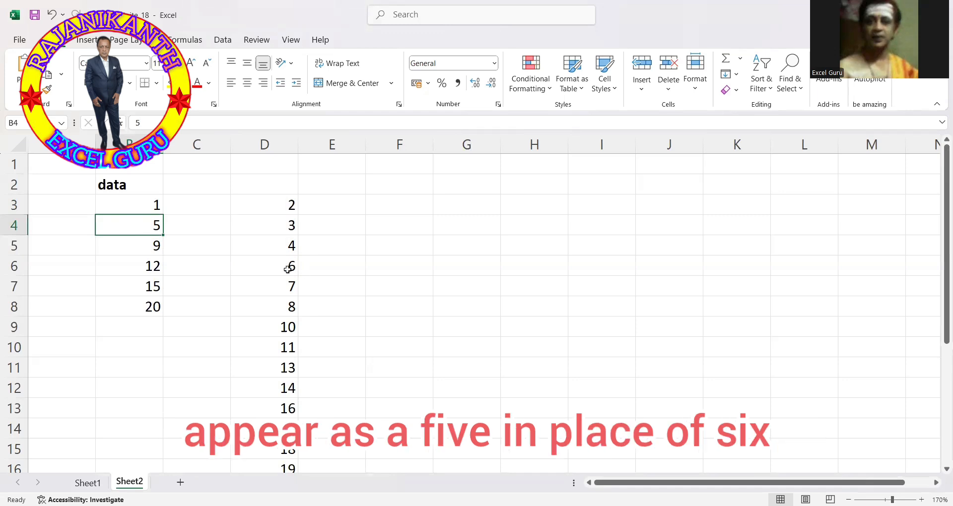
type("6")
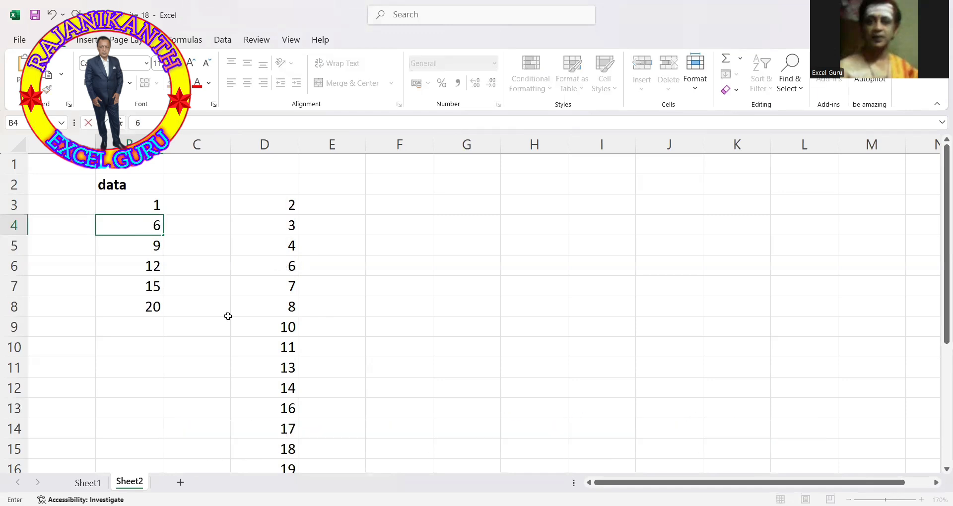
key("Return")
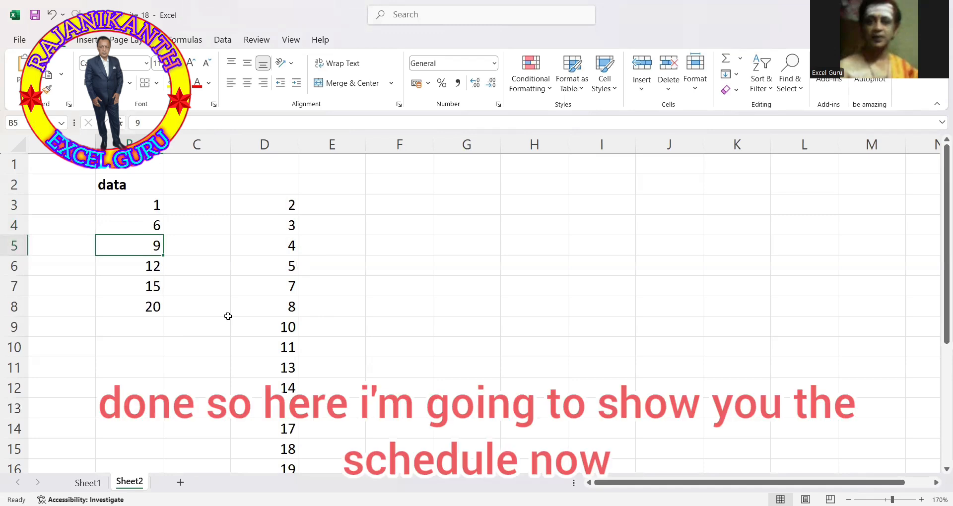
Start a formula in E3 with ROW and INDIRECT around the minimum of the data list: =ROW(INDIRECT(MIN($B$3:$B$8)
left_click(341, 210)
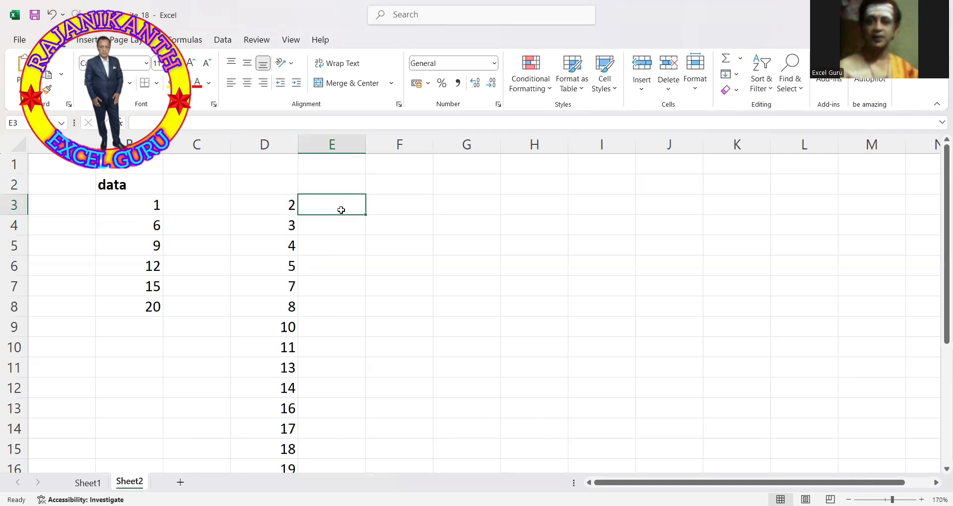
type("=")
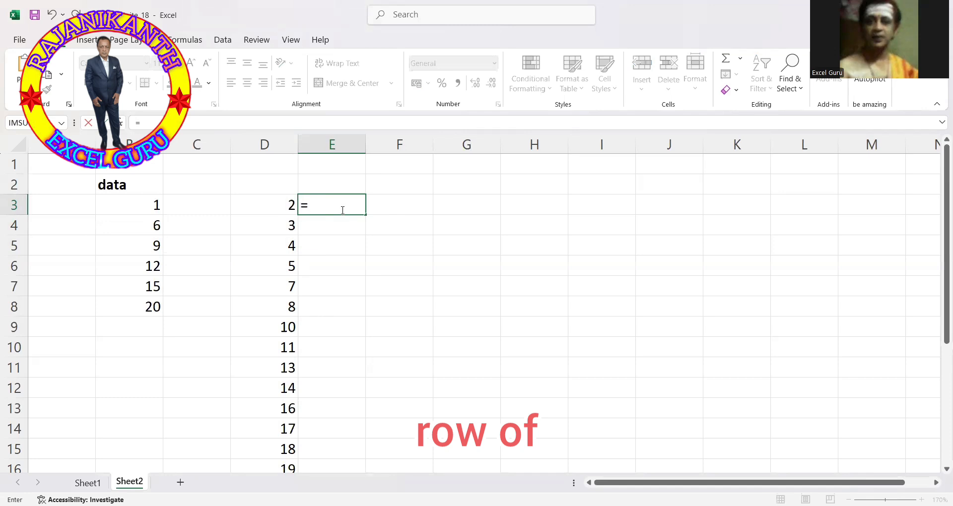
type("ROW(")
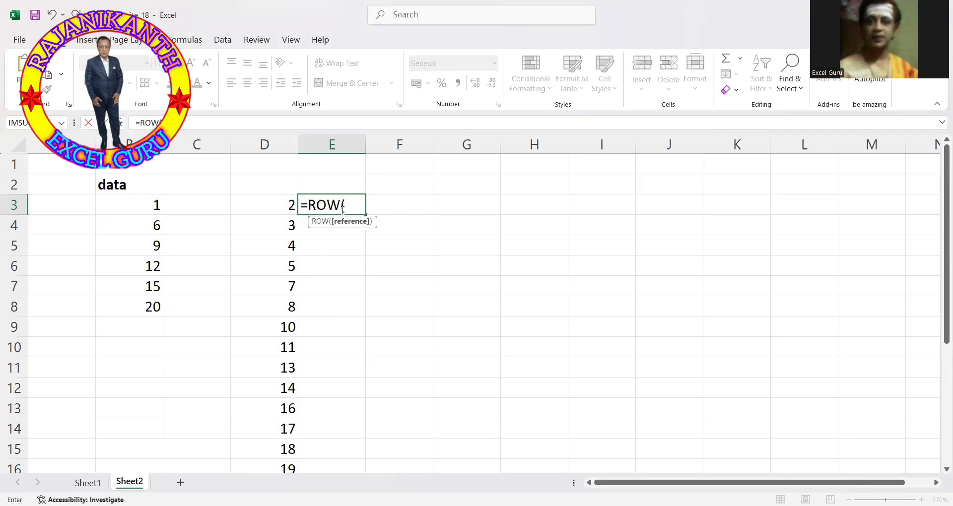
type("in")
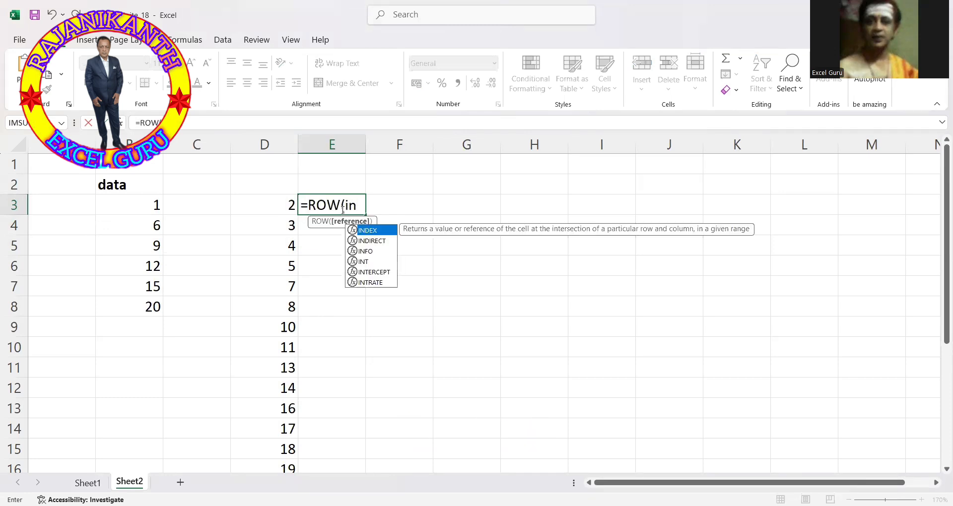
key("Down")
key("Tab")
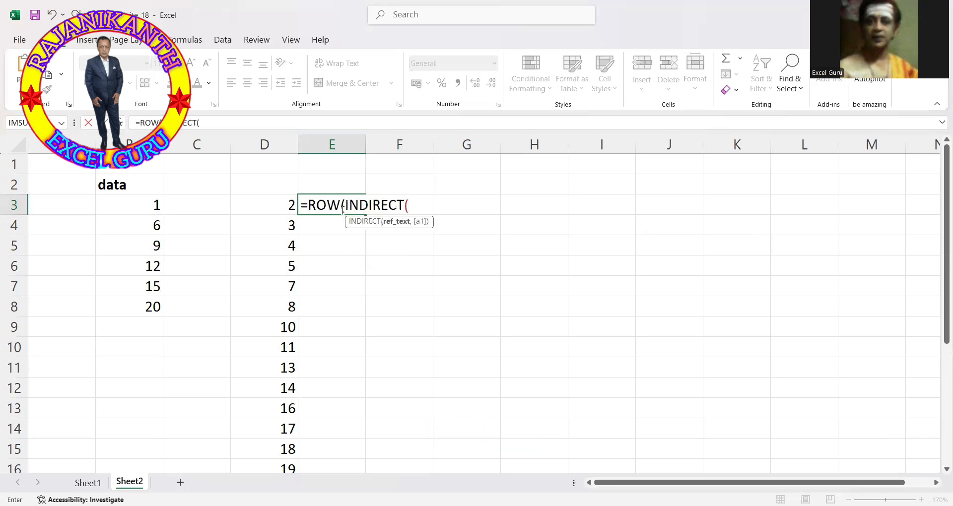
type("MIN(")
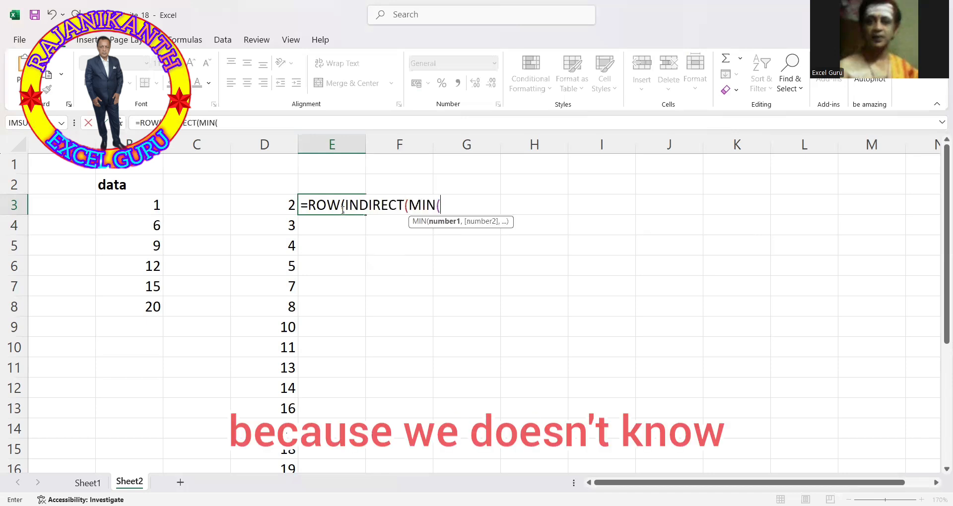
left_click(143, 208)
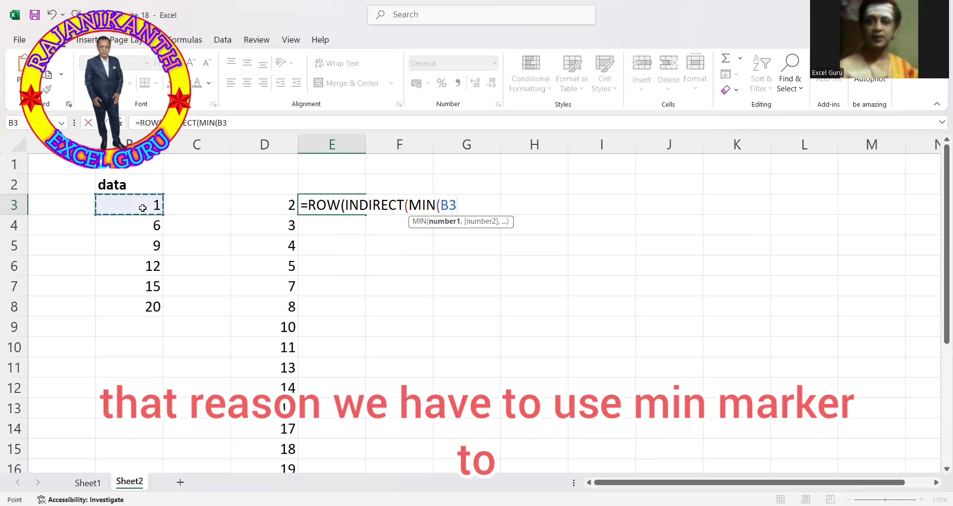
key("ctrl+shift+Down")
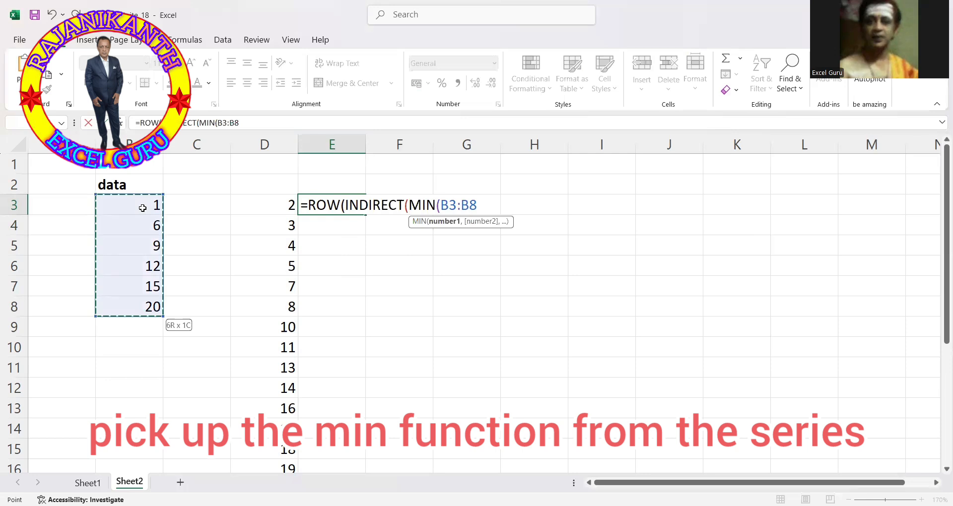
key("F4")
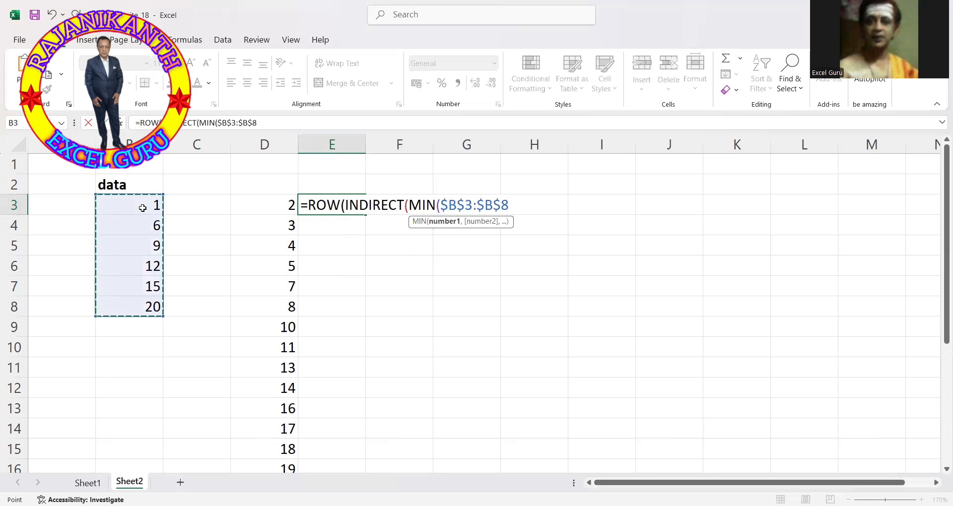
type(")")
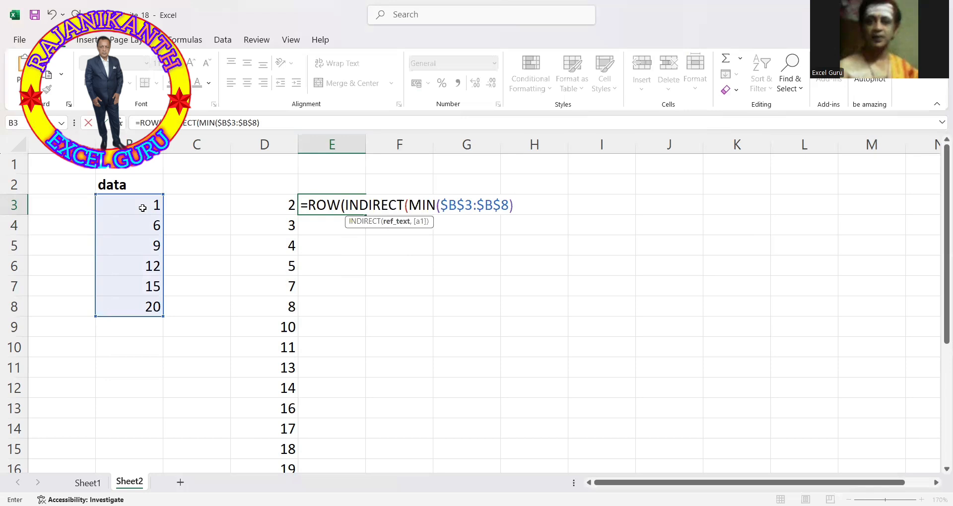
Complete the row reference in the E3 formula by appending &":"&MAX($B$3:$B$8))) after the MIN part
type("\"")
key("BackSpace")
type("&\":\"&")
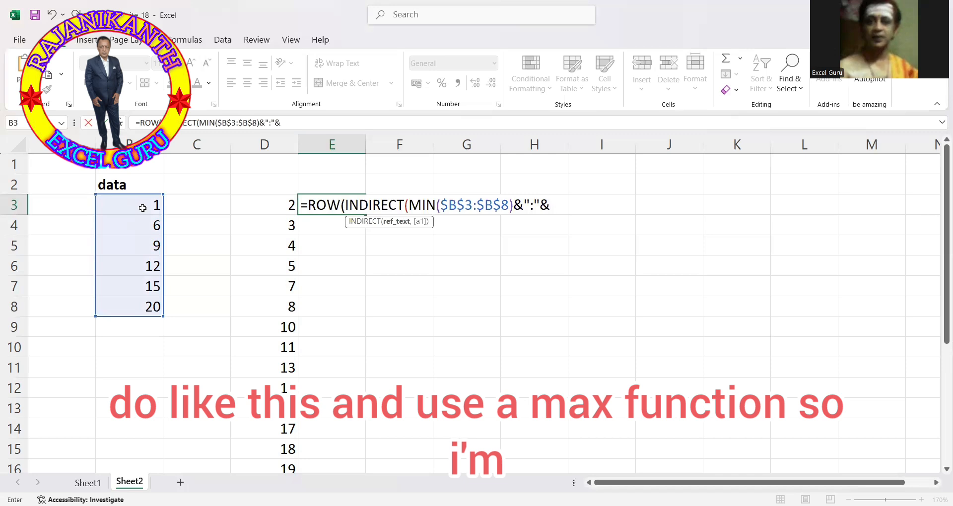
type("MAX(")
left_click(143, 208)
key("ctrl+shift+Down")
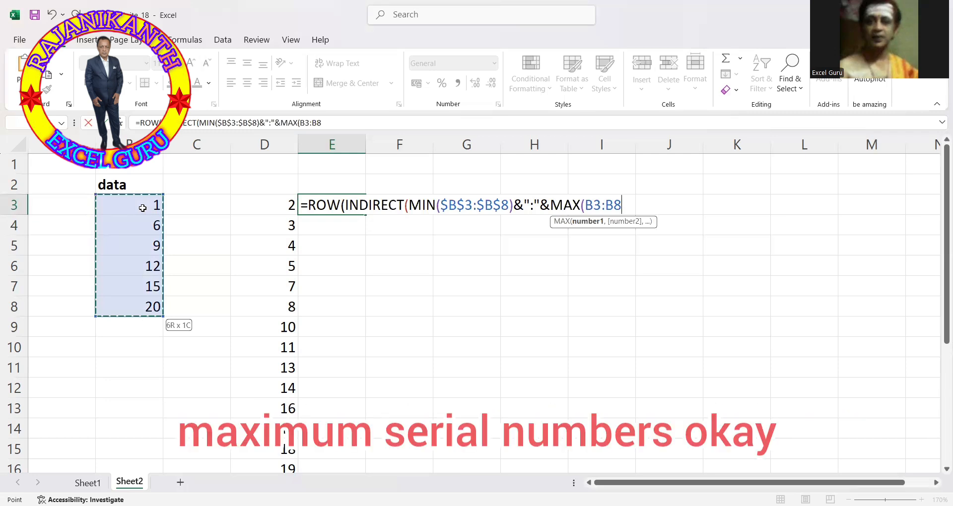
key("F4")
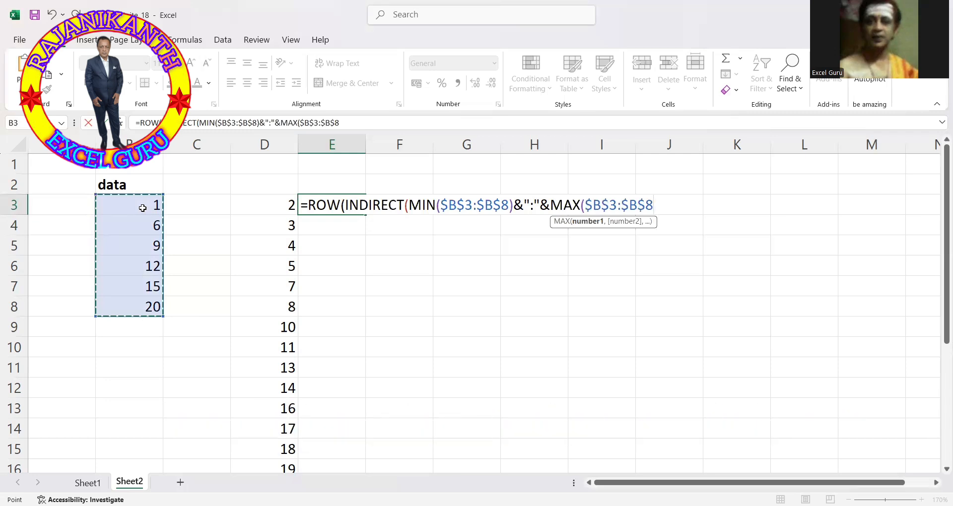
type("))")
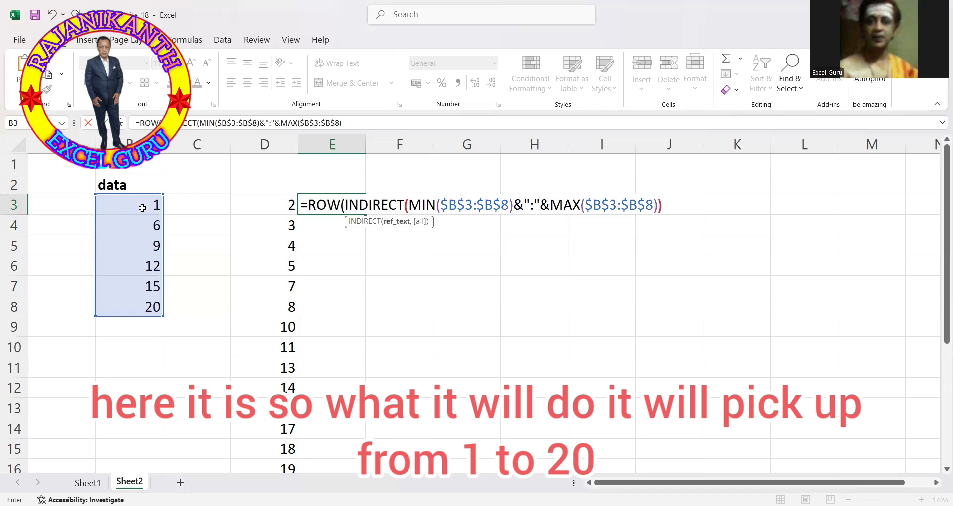
type(")")
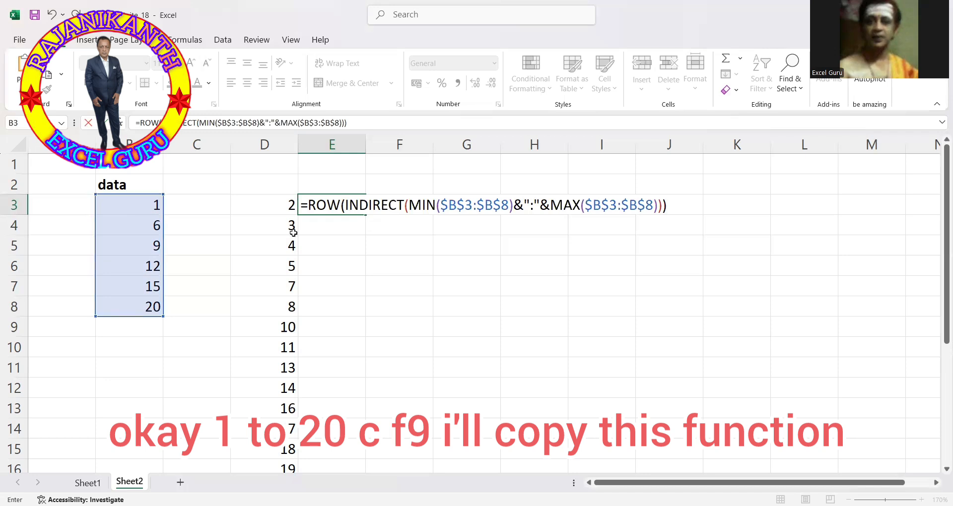
Evaluate the whole ROW expression in place to preview its array, and restore the formula text
left_click(308, 205)
key("shift+End")
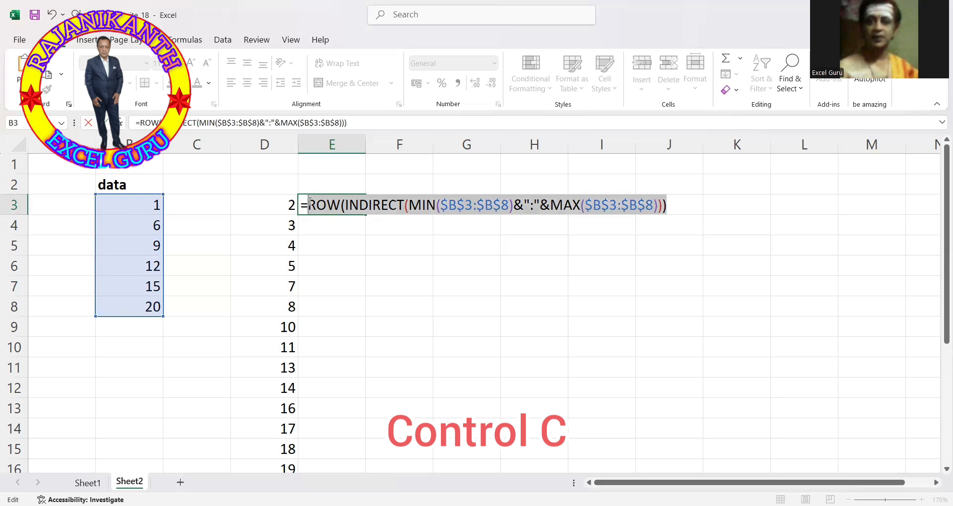
left_click(309, 205)
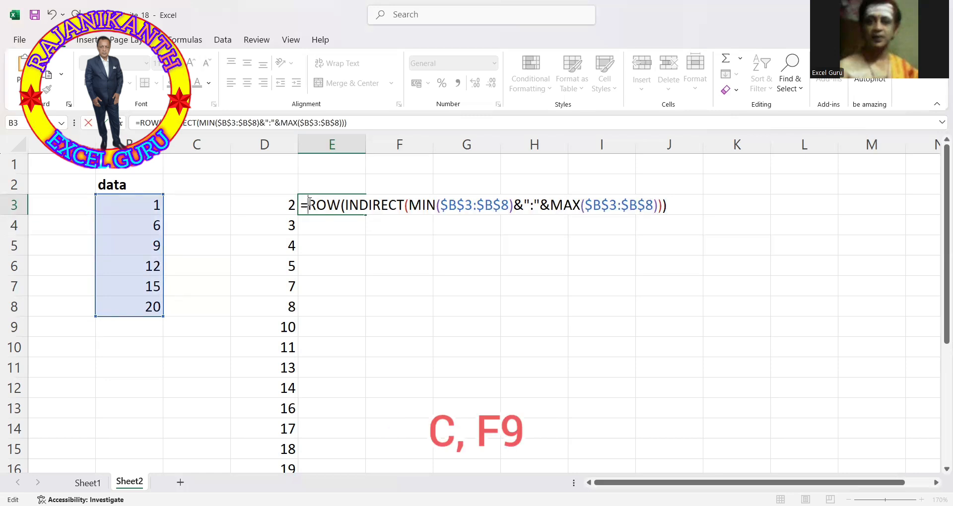
key("shift+End")
key("F9")
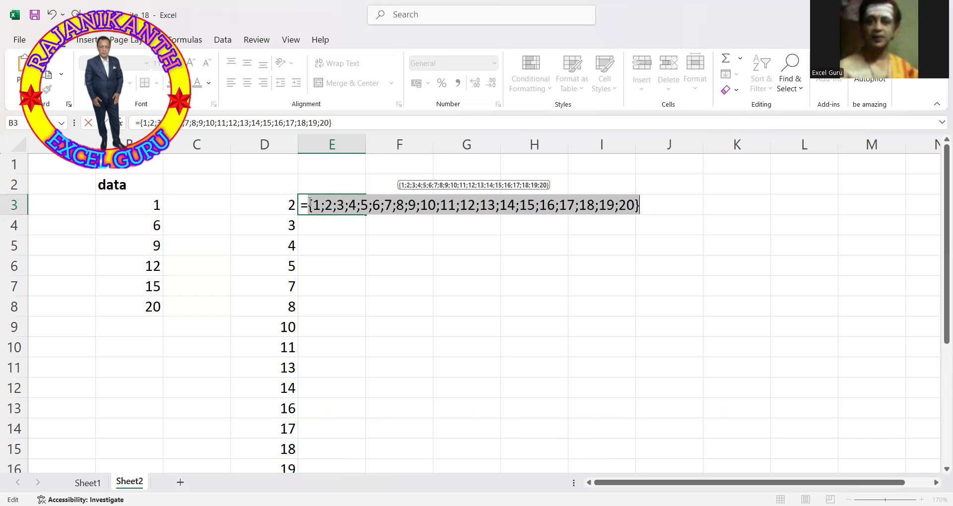
key("ctrl+z")
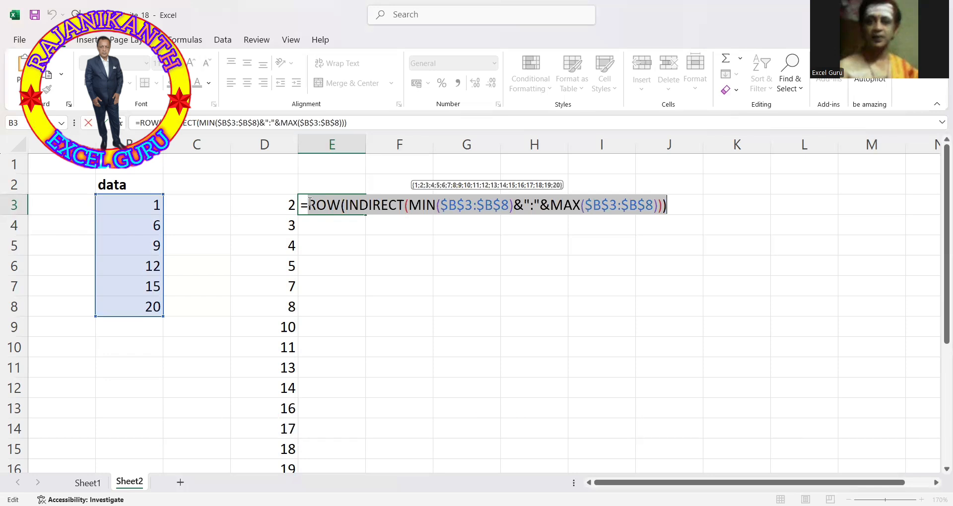
Wrap the ROW expression in MATCH with lookup array $B$3:$B$8 and match type 0 for an exact match
left_click(309, 202)
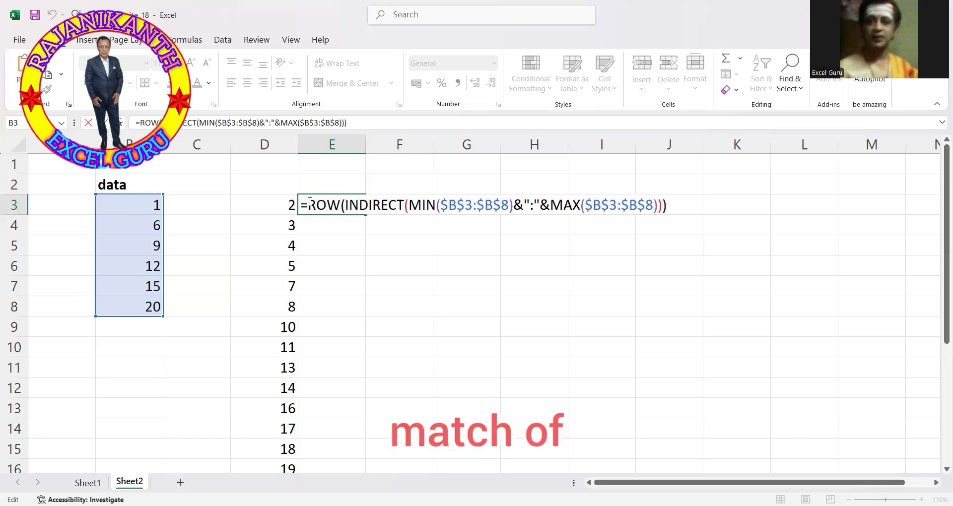
type("MATCH(")
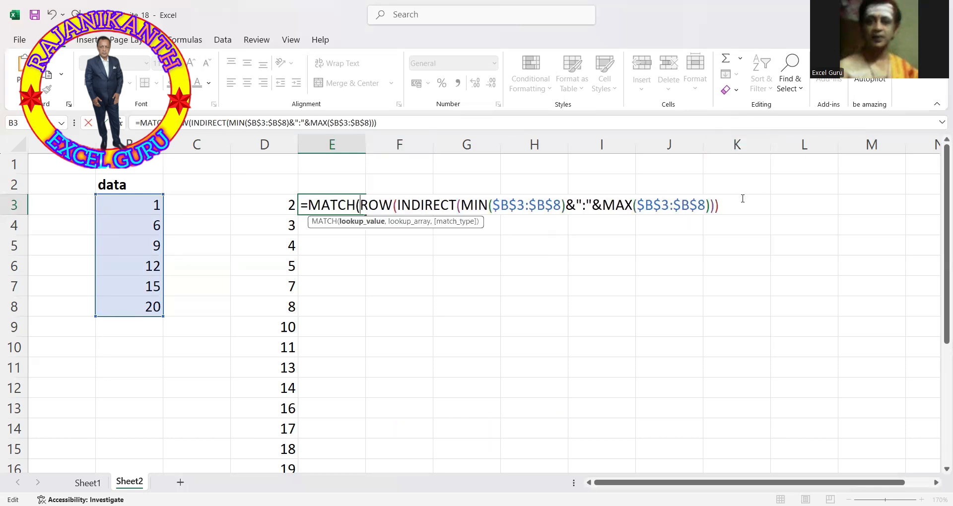
type(",")
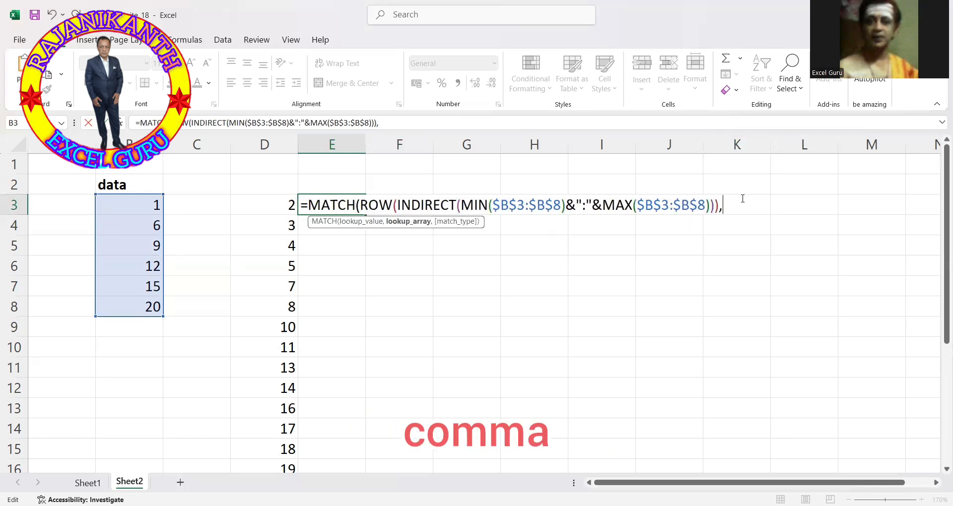
left_click(148, 198)
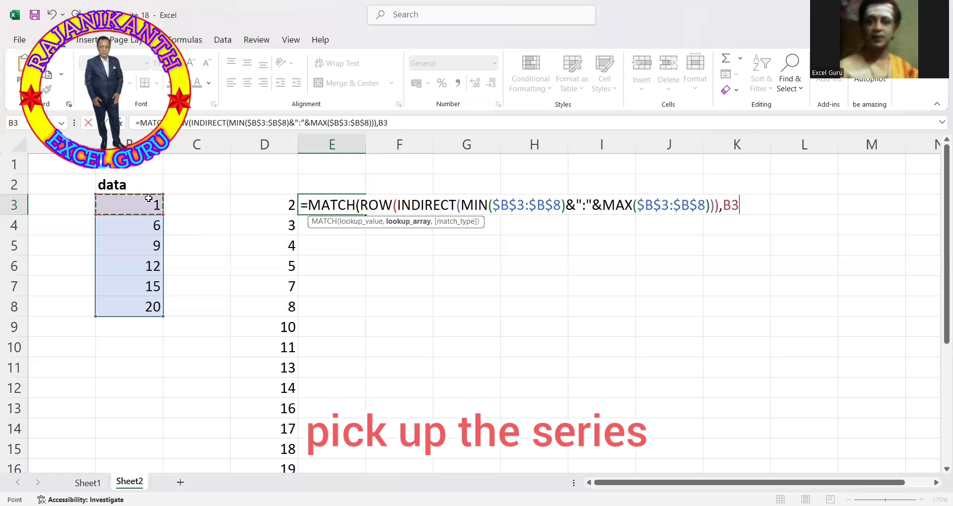
key("ctrl+shift+Down")
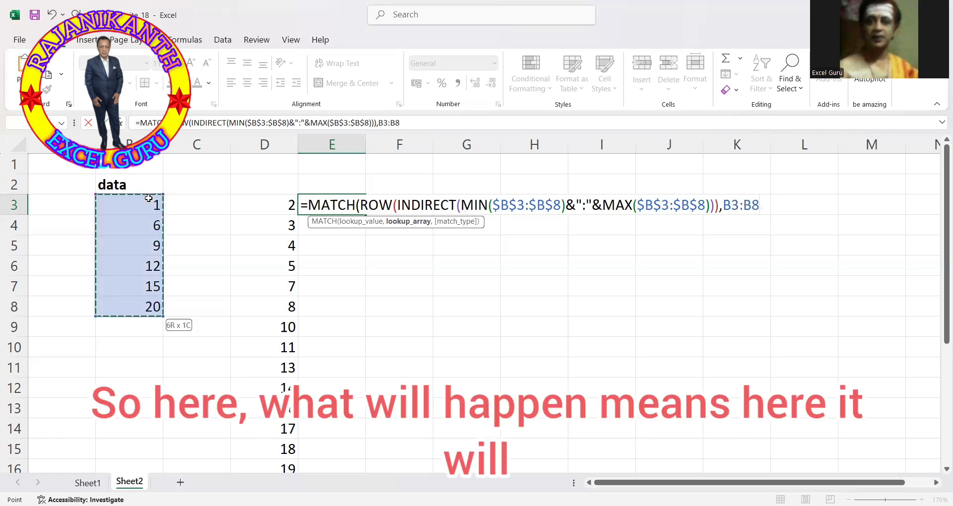
key("F4")
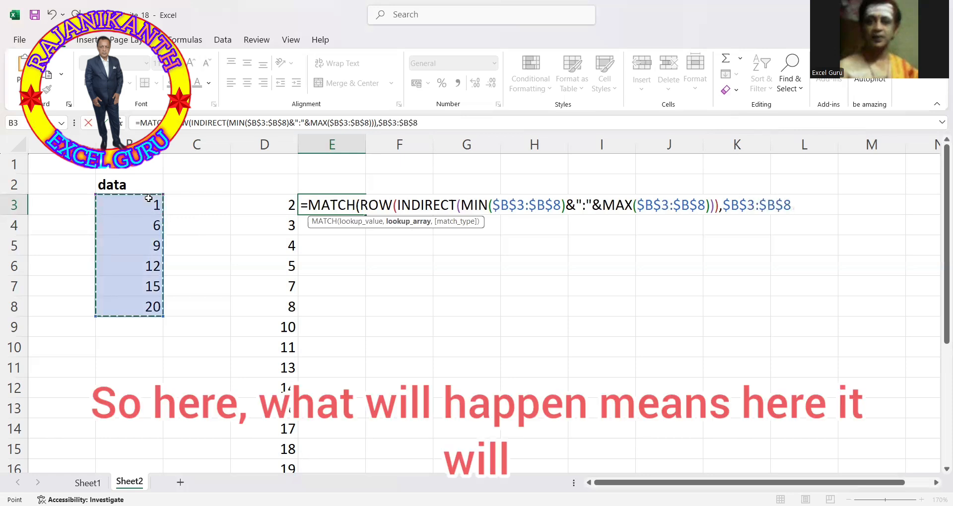
type(",0")
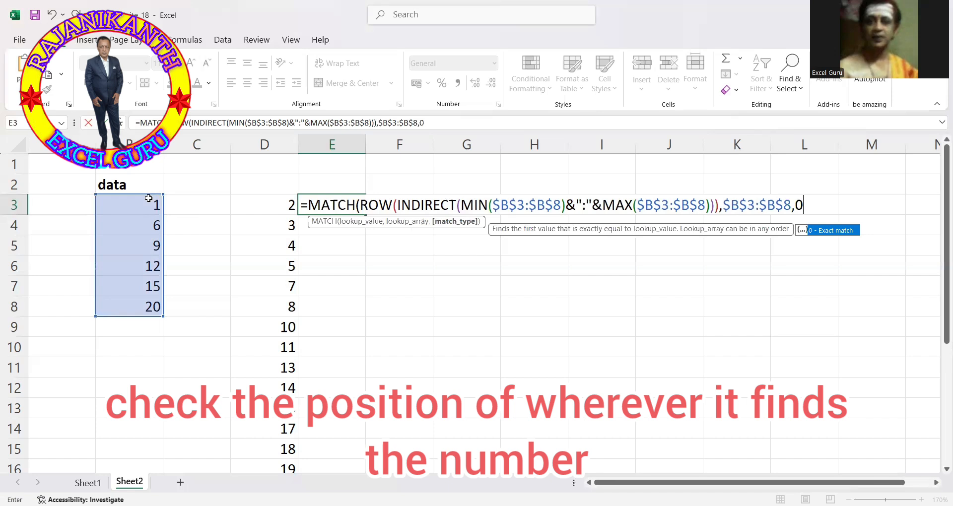
type(")")
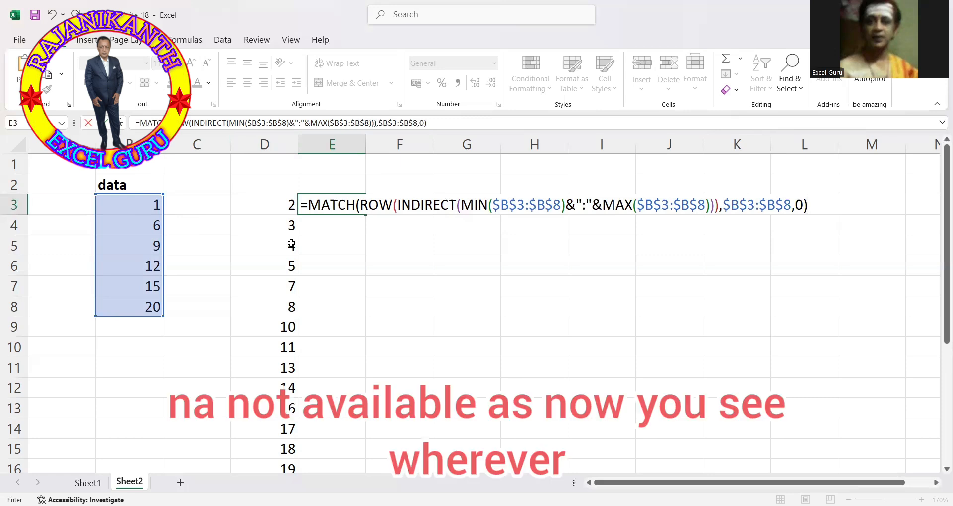
Evaluate the MATCH expression in place to preview its array, and restore the formula text
key("F9")
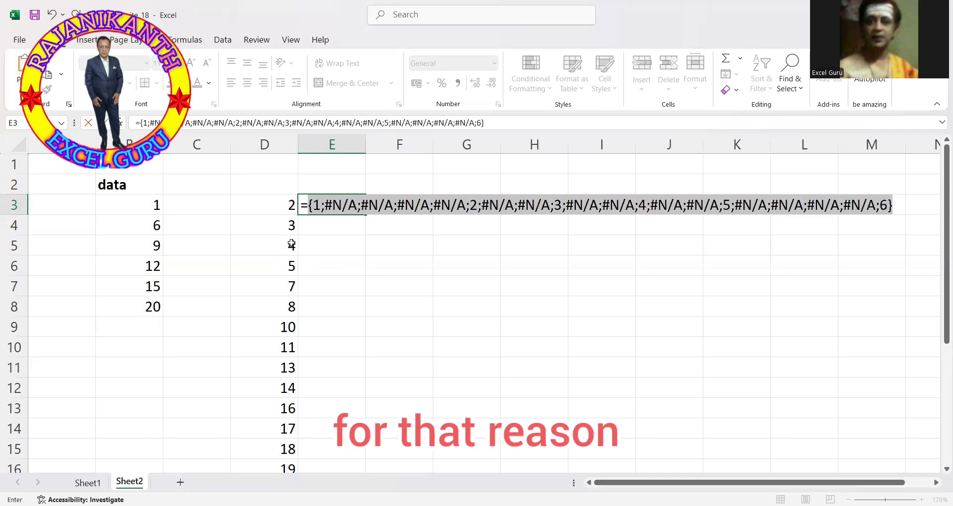
key("ctrl+z")
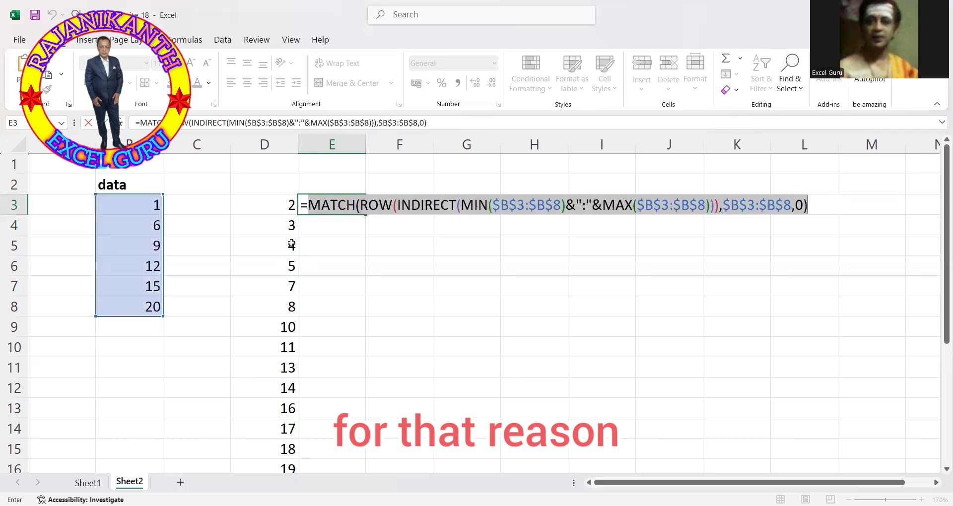
left_click(309, 204)
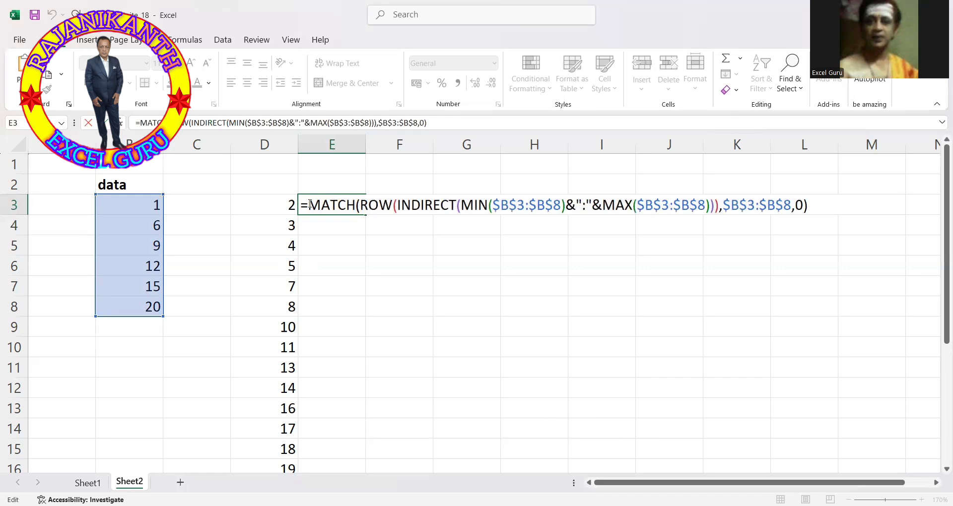
Wrap the MATCH expression in the E3 formula in an ISNA function
type("ISNA(")
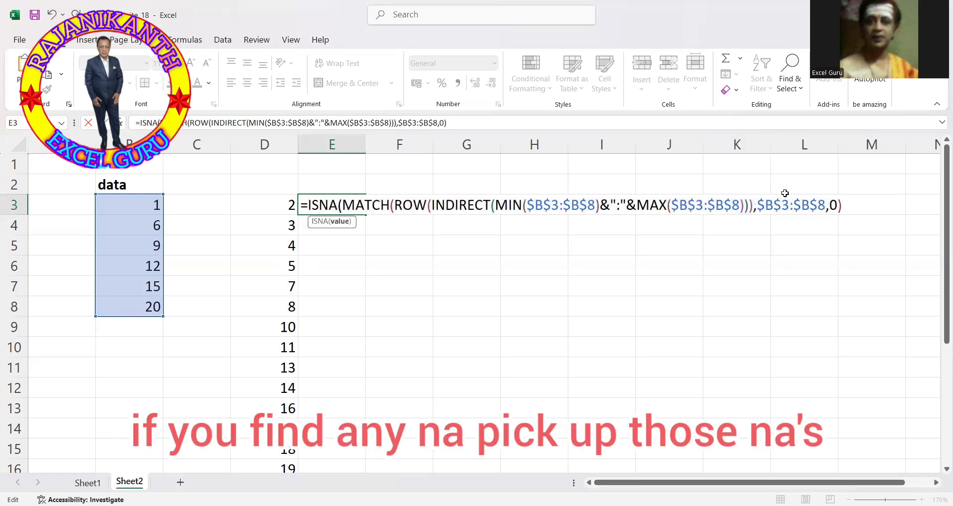
left_click(852, 203)
type(")")
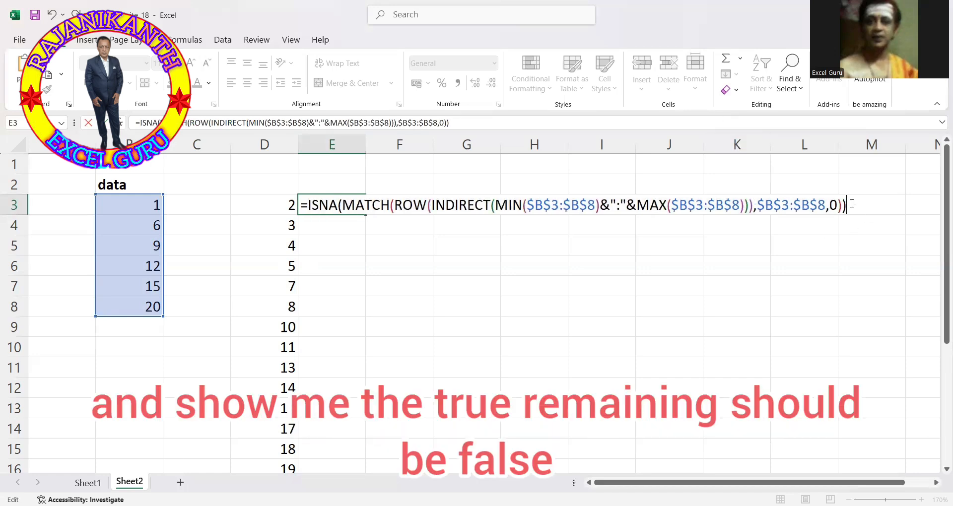
Convert the ISNA formula in E3 to its evaluated array, enter it, and clear the cell
key("F9")
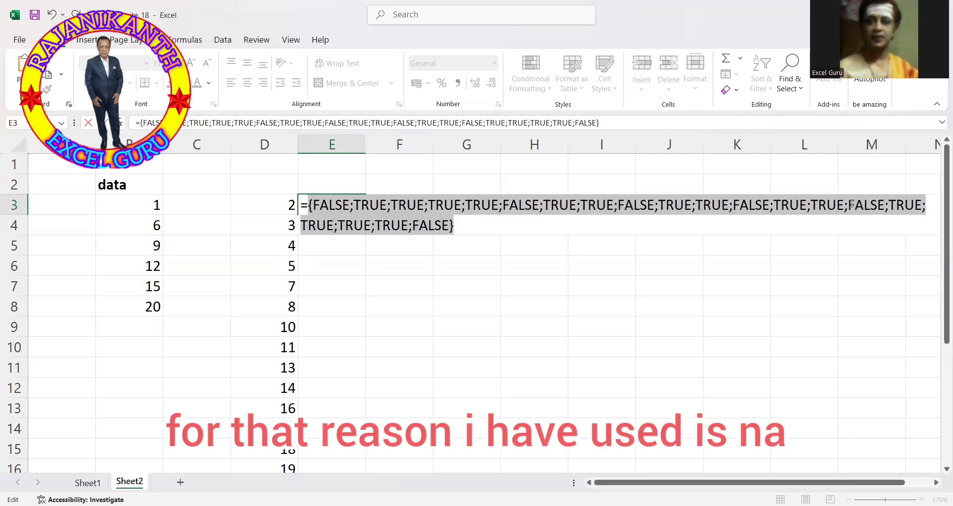
key("ctrl+Return")
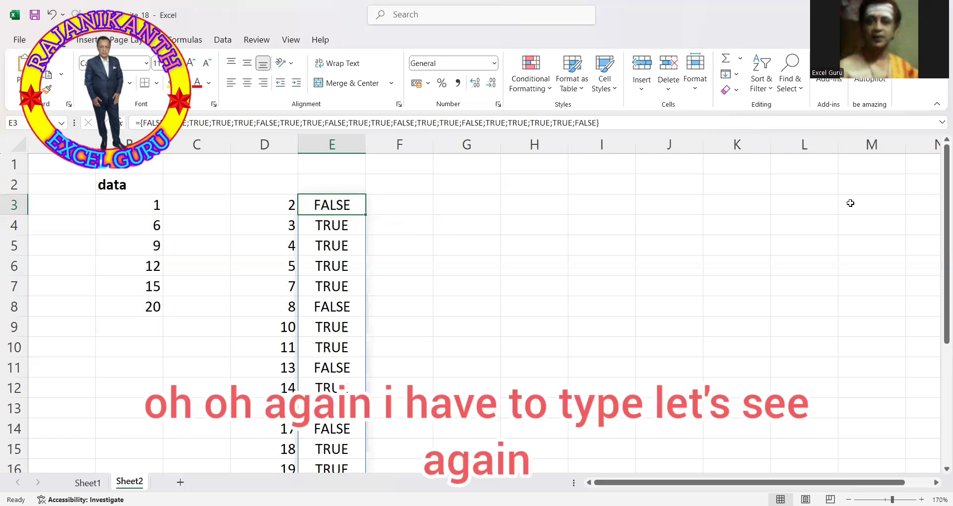
key("Delete")
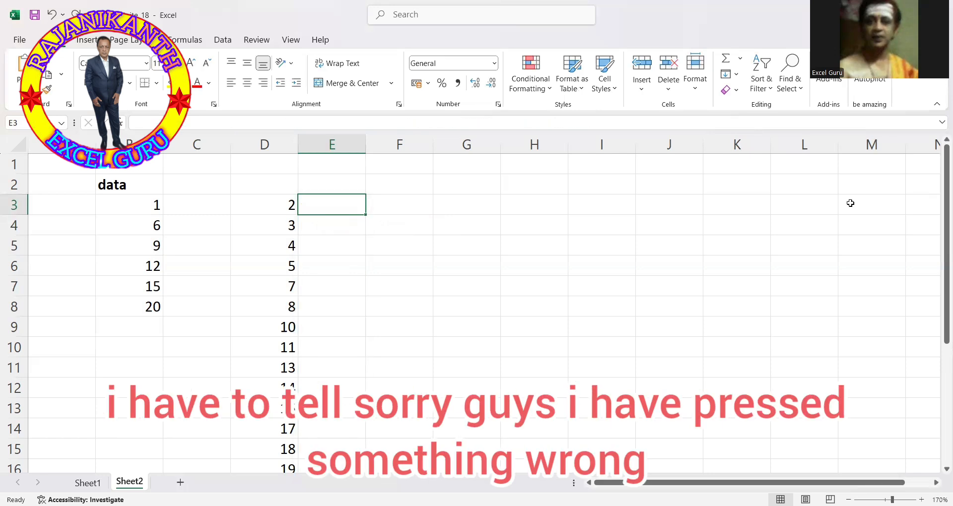
Start a new formula in E3 with =ROW(INDIRECT(MIN($B$3:$B$8), using an absolute reference to the data
type("=")
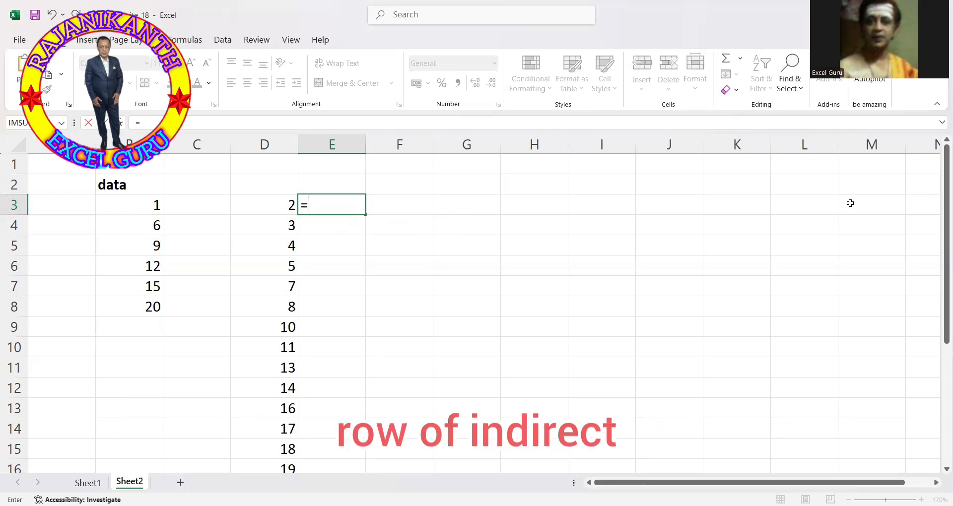
type("ROW(INDIRECT(")
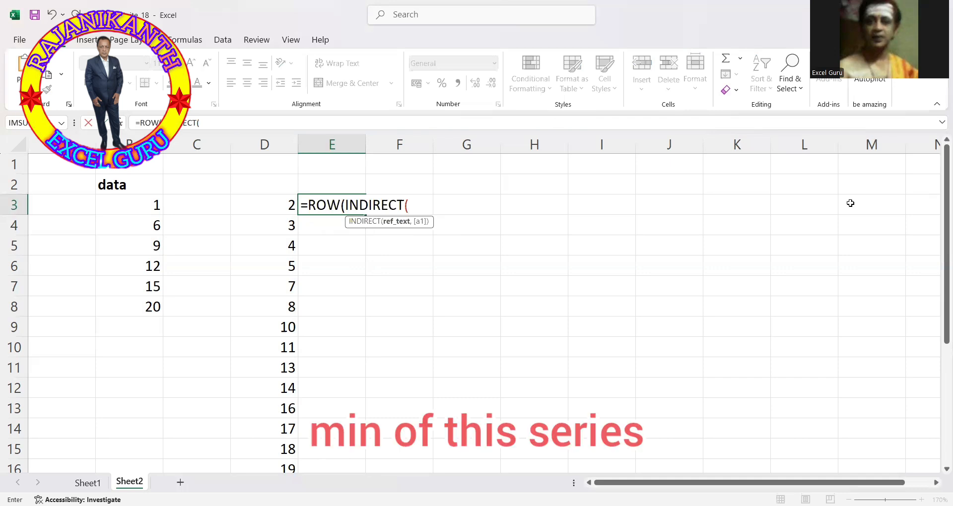
type("MIN(")
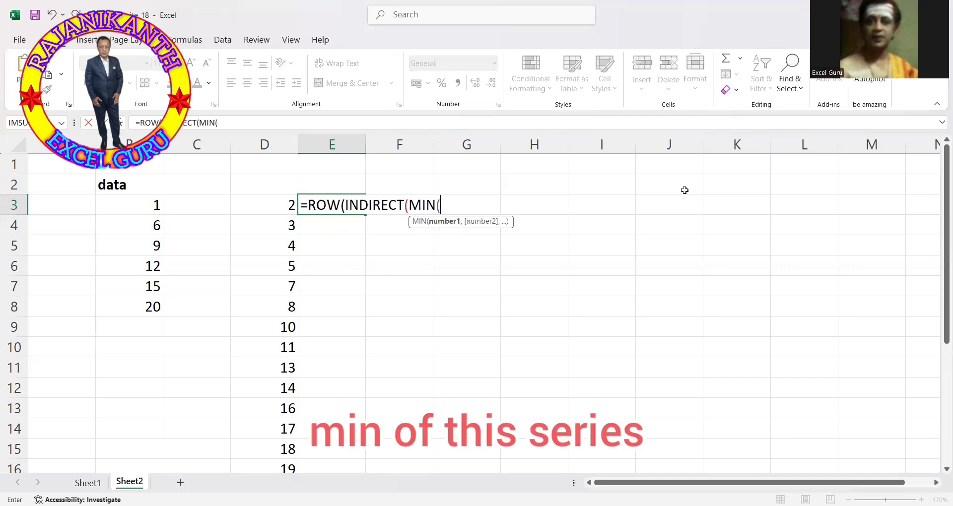
left_click(143, 205)
key("ctrl+shift+Down")
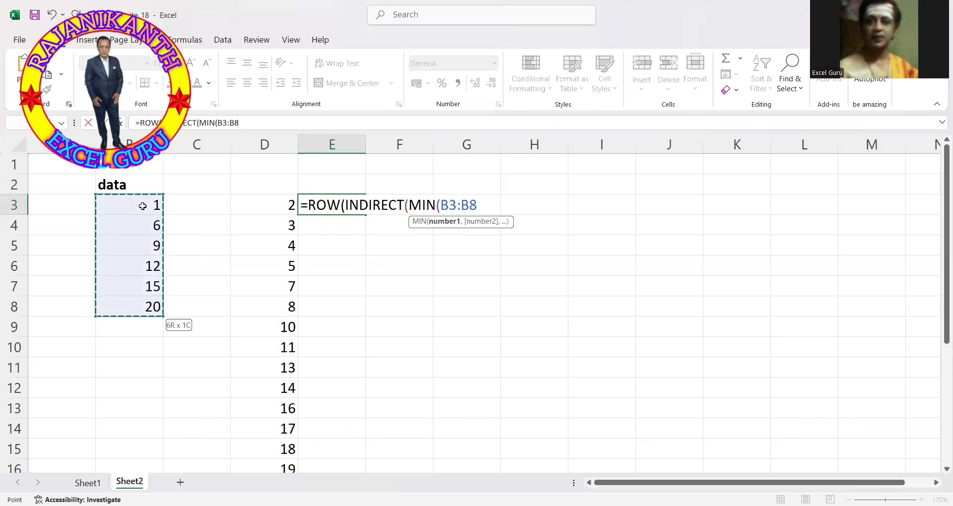
key("F4")
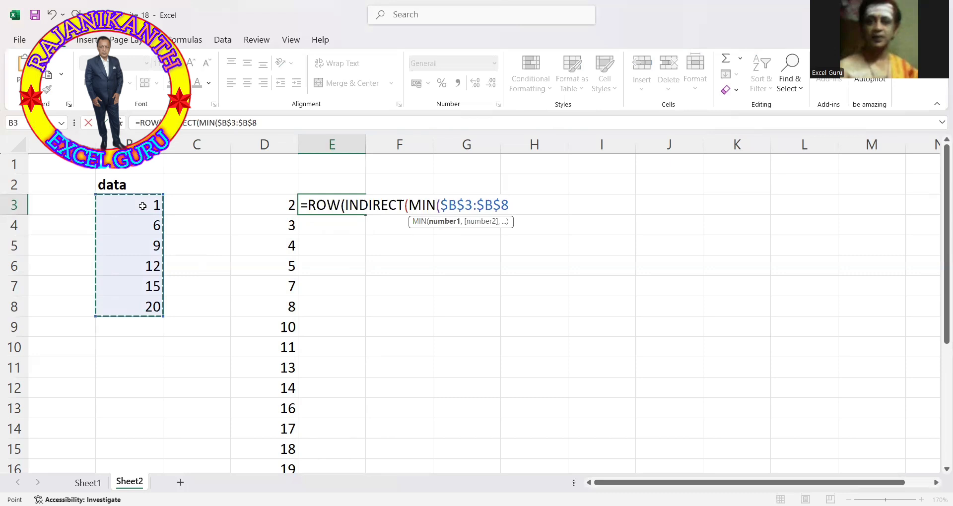
type(")")
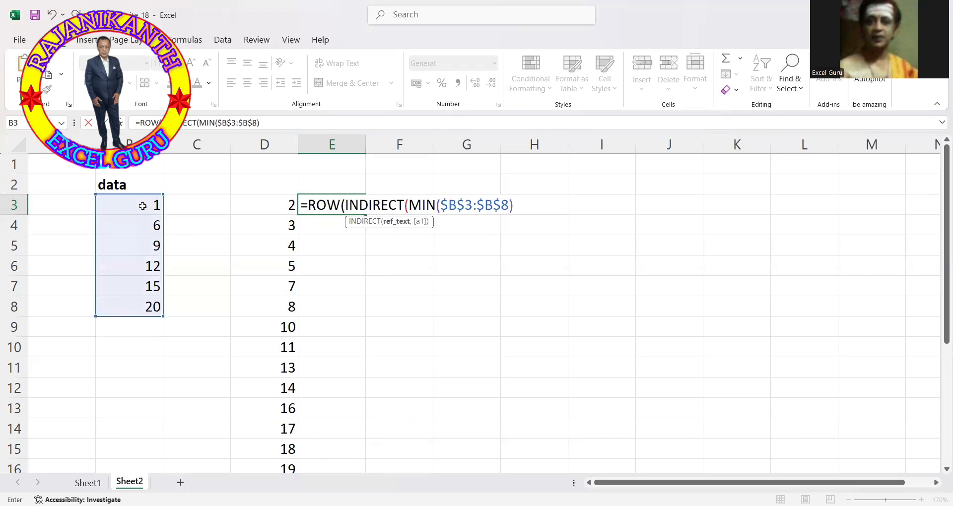
Complete the ROW expression in E3 by appending &":"&MAX($B$3:$B$8))) after the MIN part
type("&\":\"&MAX(")
left_click(142, 201)
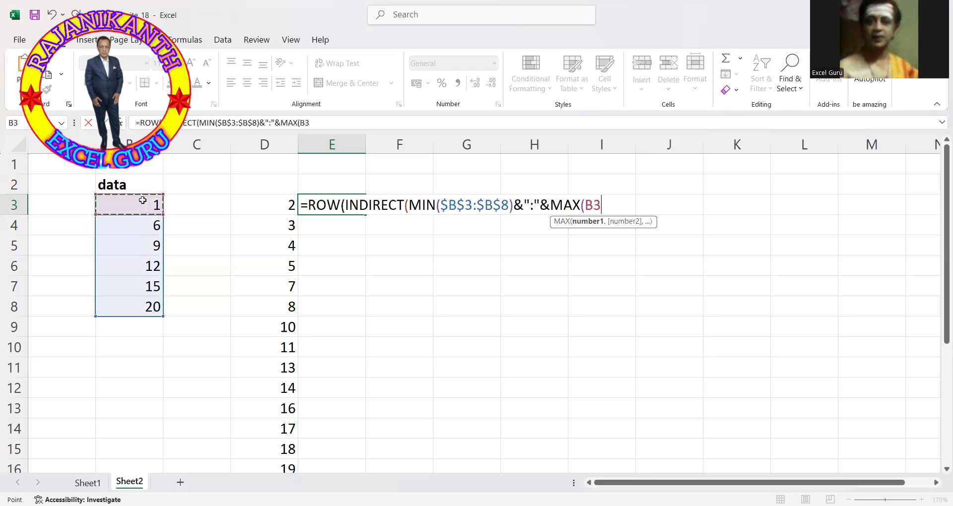
key("ctrl+shift+Down")
key("F4")
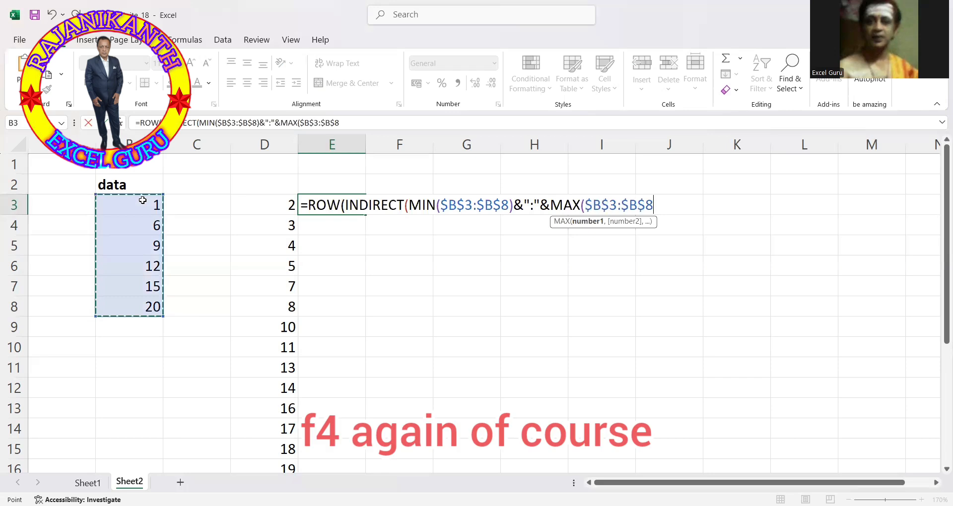
type(")")
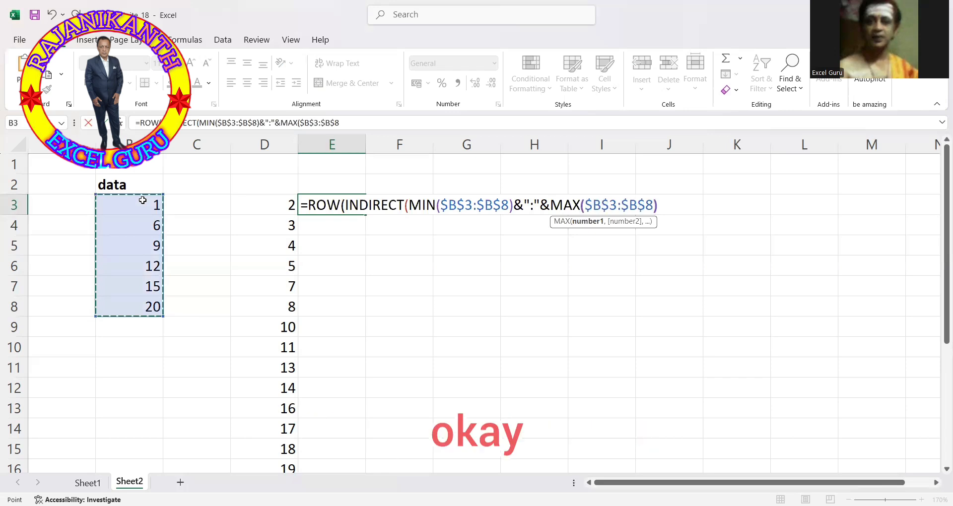
type("))")
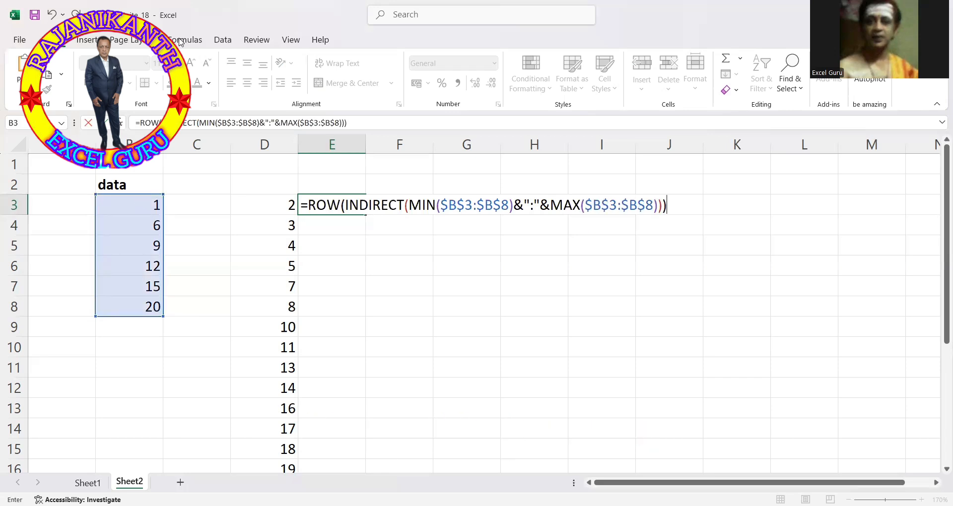
Wrap the ROW expression in MATCH with $B$3:$B$8 as lookup array and match type 0
left_click(310, 204)
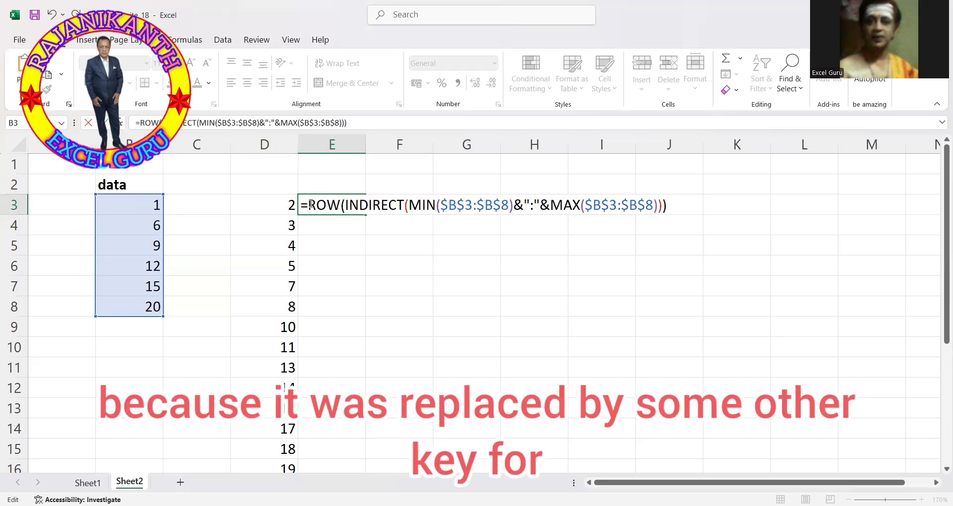
type("MATCH(")
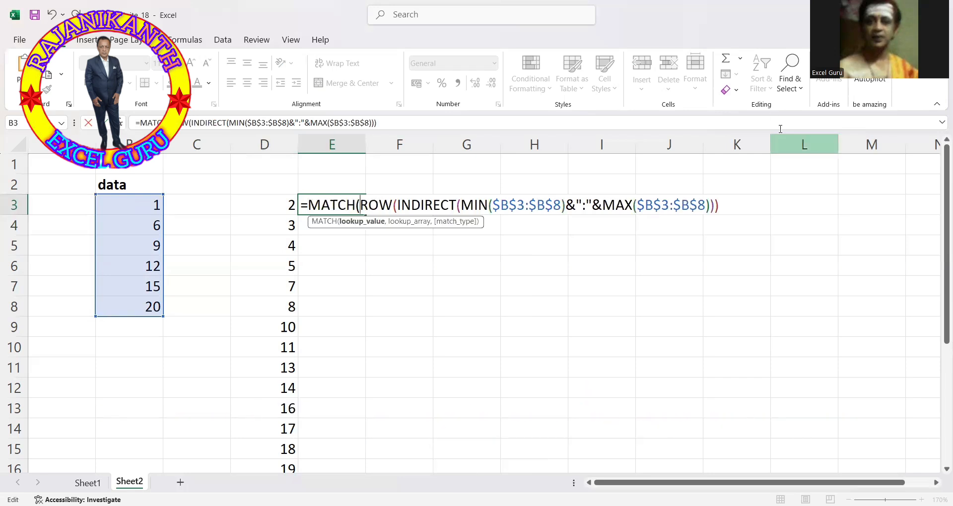
left_click(724, 206)
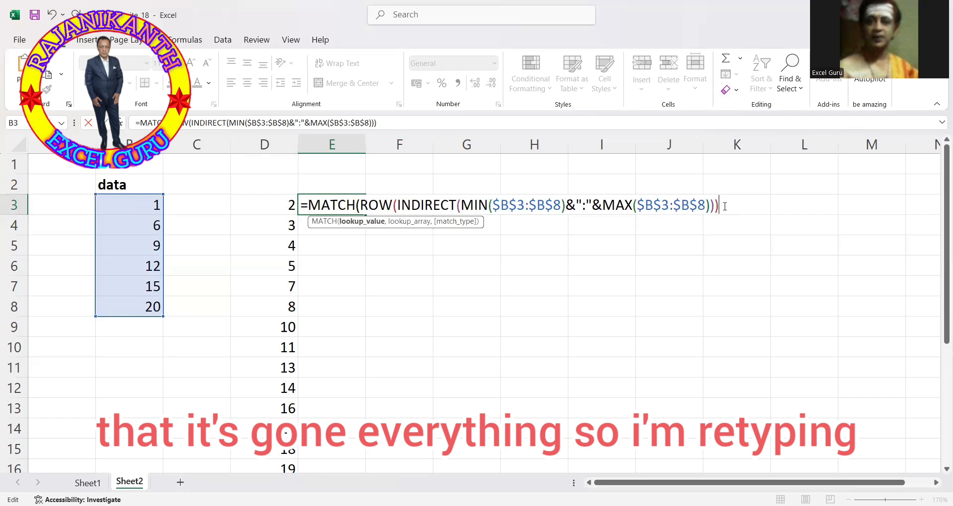
type(",")
left_click(147, 203)
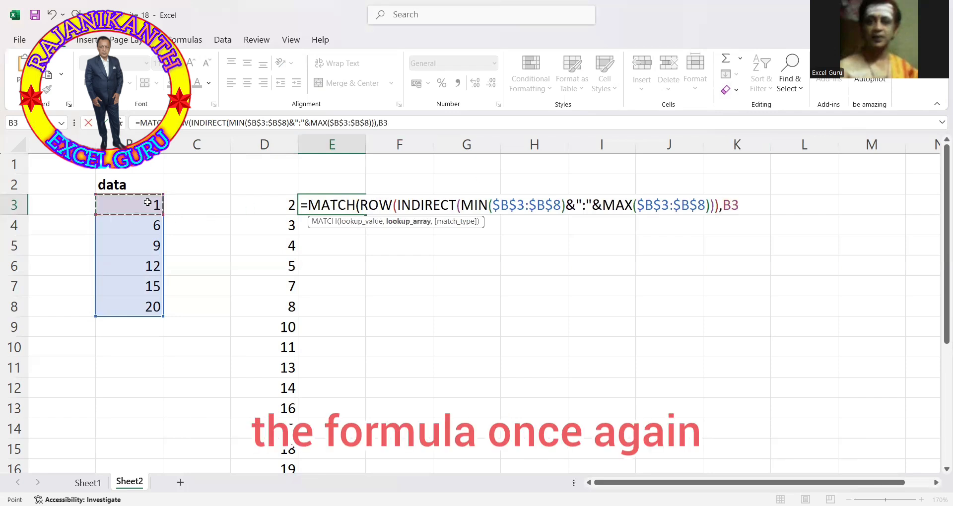
key("ctrl+shift+Down")
key("F4")
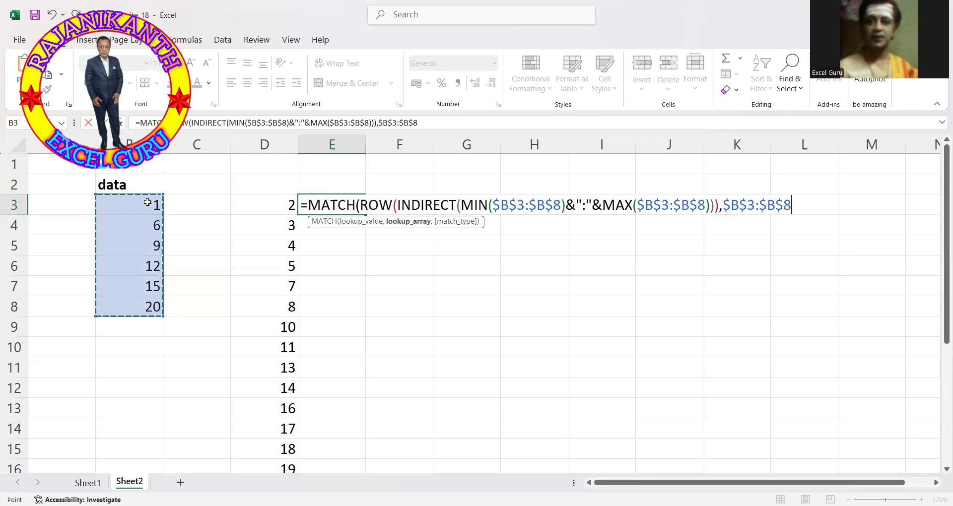
type(",0)")
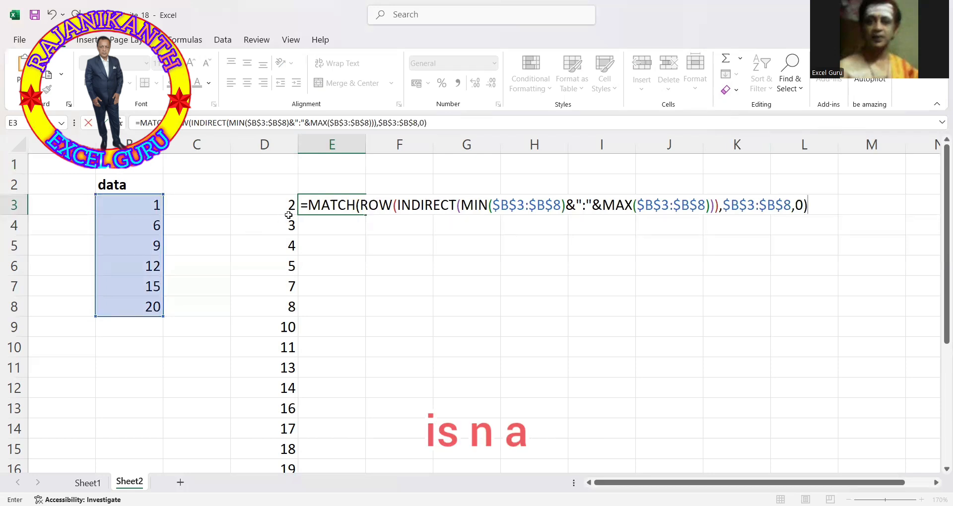
Enclose the complete MATCH expression in ISNA to test for numbers absent from the data
left_click(310, 204)
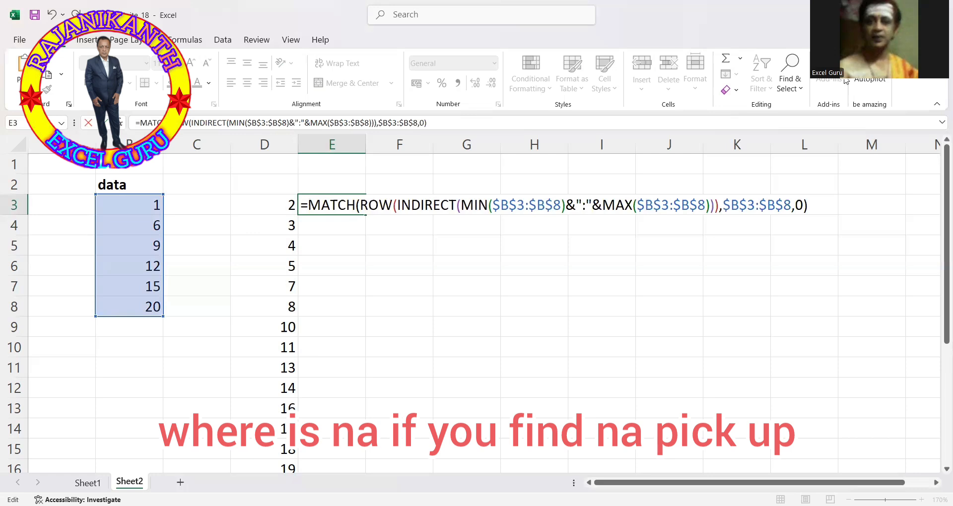
type("ISNA(")
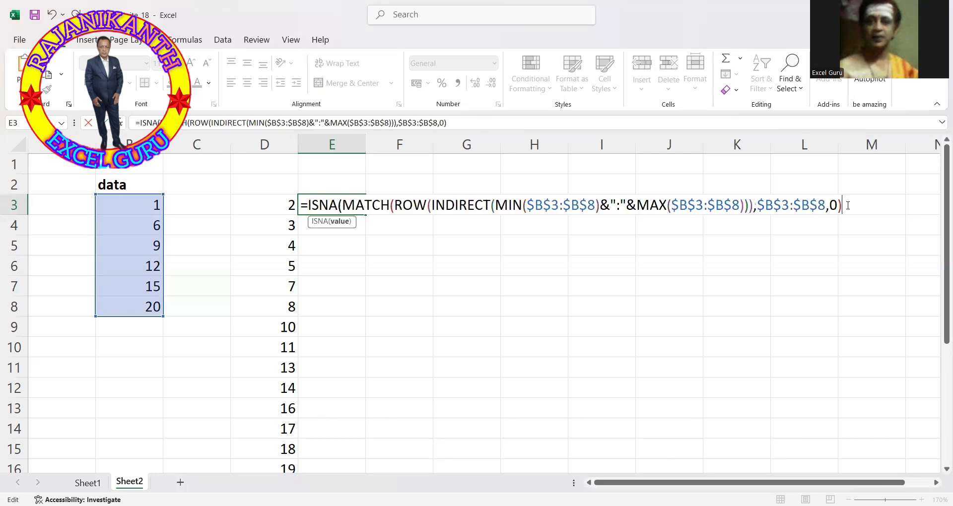
left_click(847, 205)
type(")")
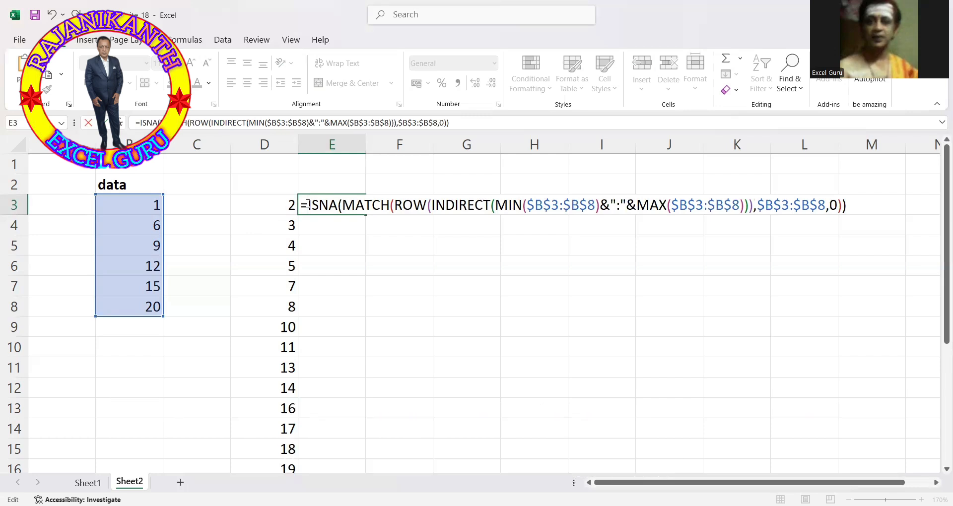
Wrap the ISNA test in IF with ROW(INDIRECT(MIN($B$3:$B$8)&":"&MAX($B$3:$B$8))) as value if true, and preview the array without keeping the conversion
left_click(308, 205)
type("IF(")
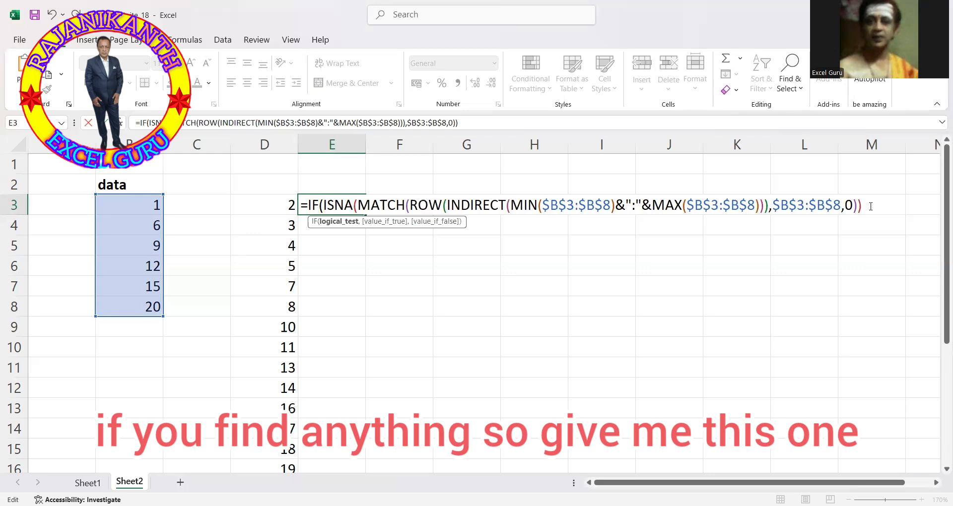
type(",")
key("ctrl+v")
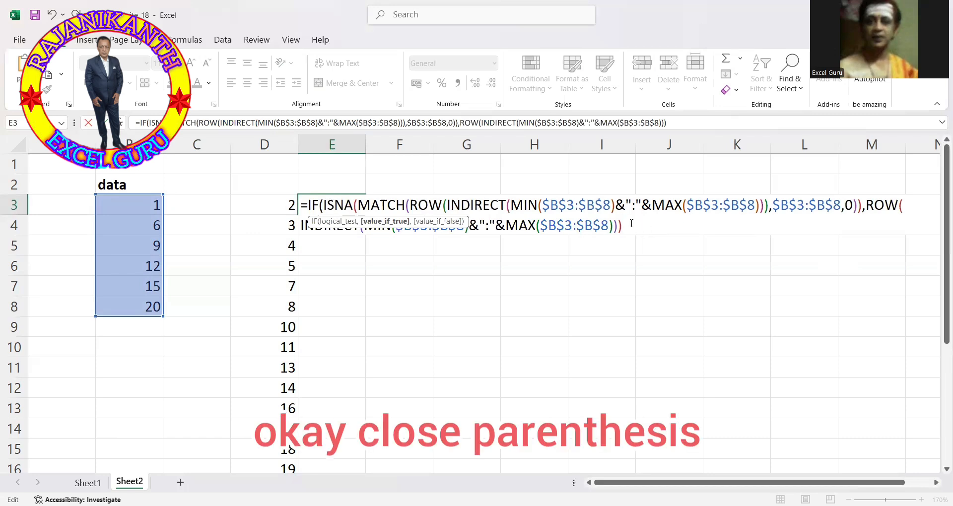
type(")")
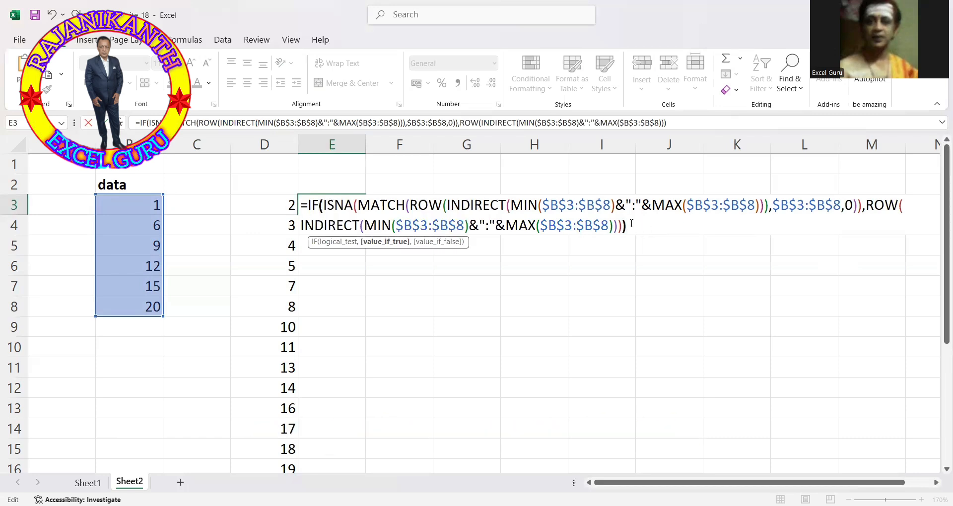
type(")")
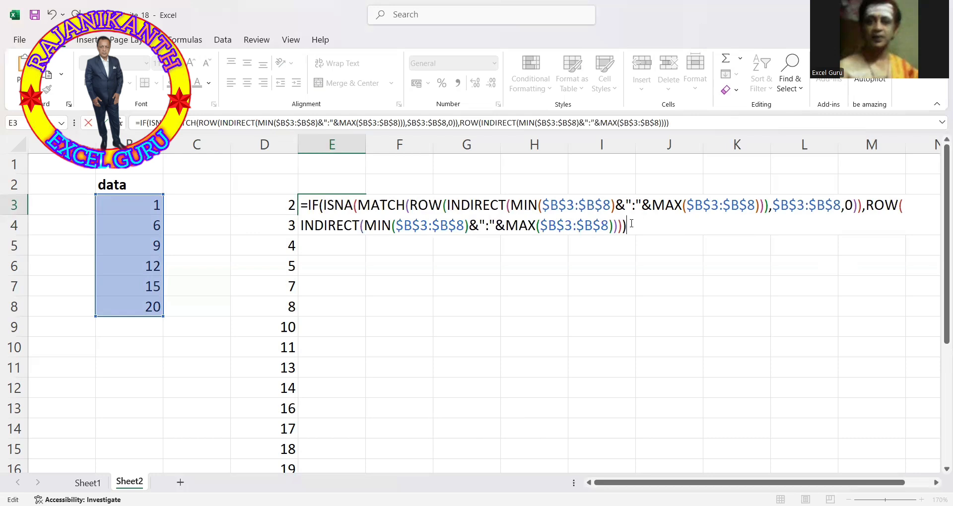
key("F9")
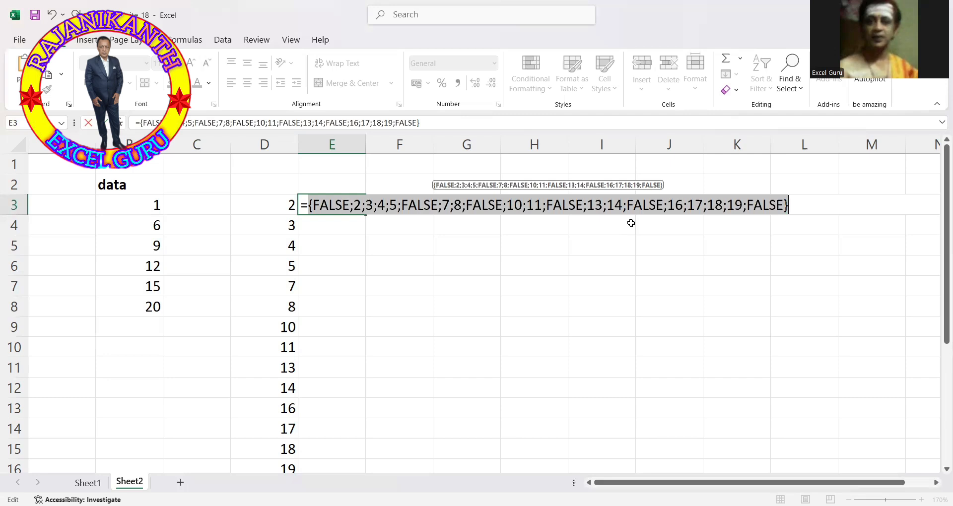
key("ctrl+z")
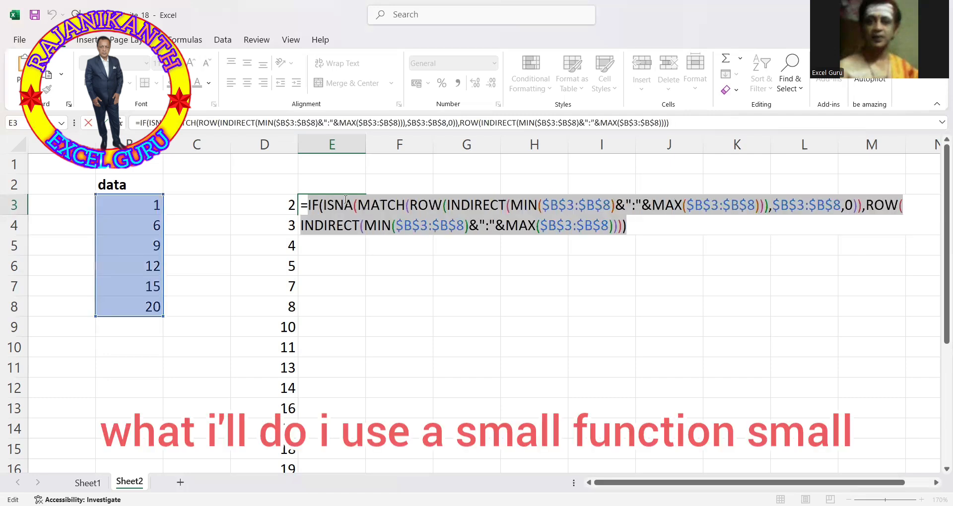
Wrap the IF expression in SMALL with k set to 1, and preview its result in place, restoring the formula text
left_click(309, 204)
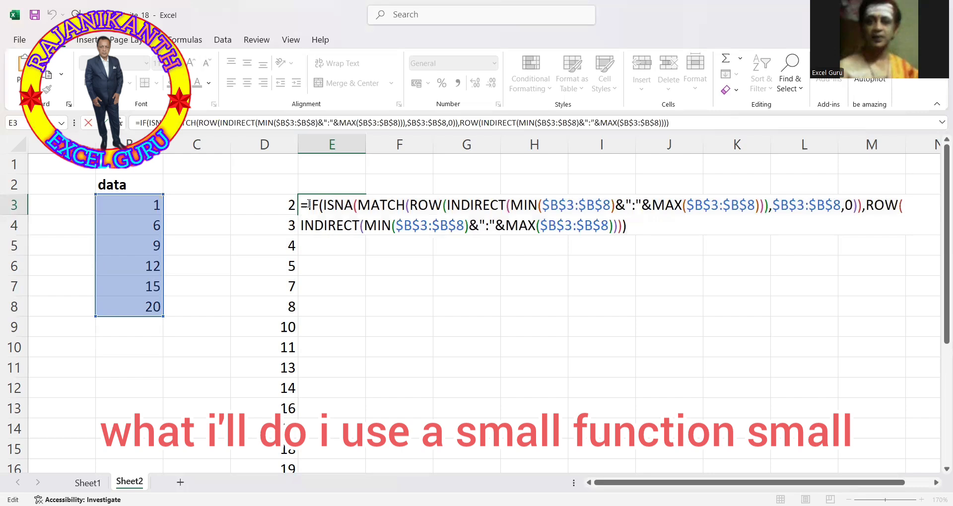
type("SMALL(")
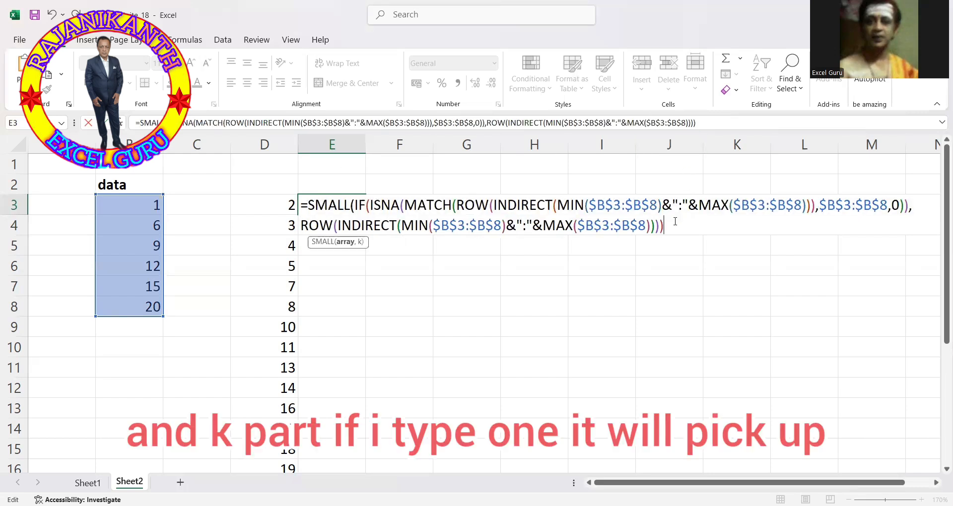
type(",1)")
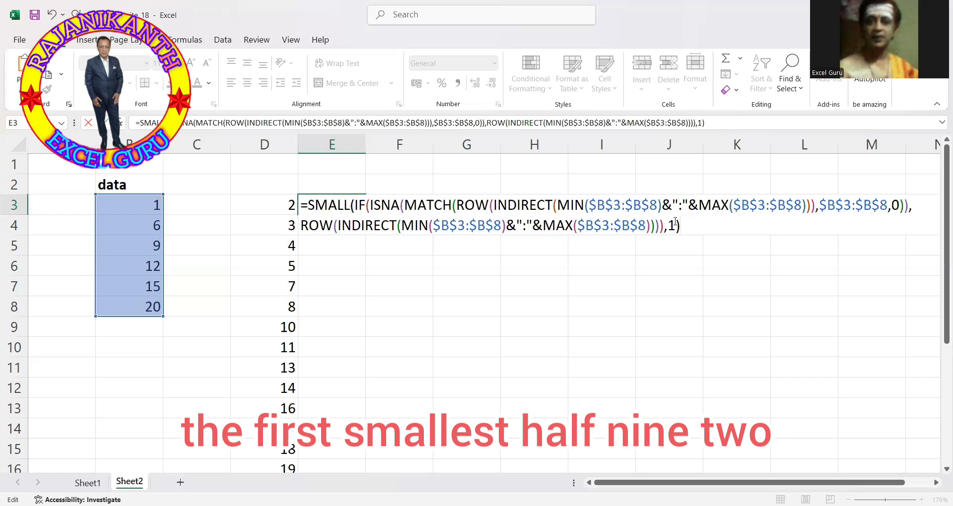
key("F9")
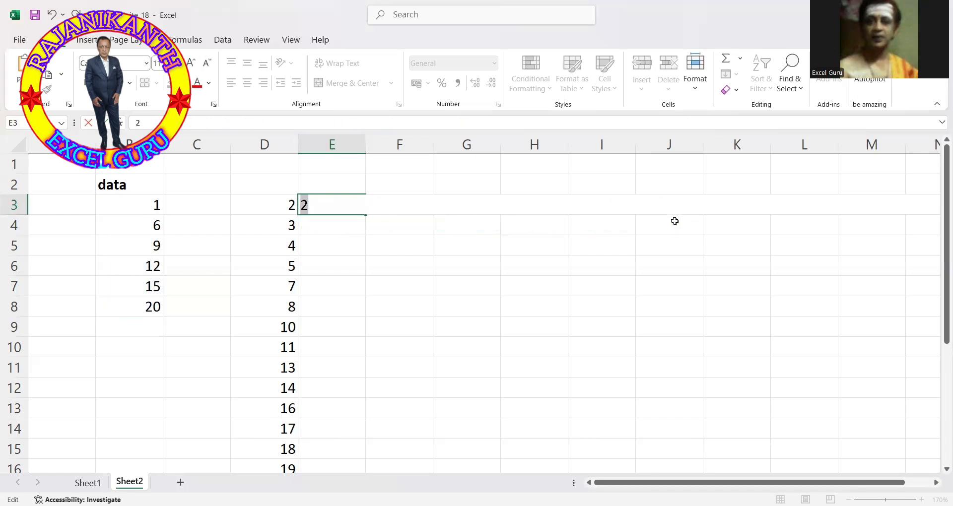
key("ctrl+z")
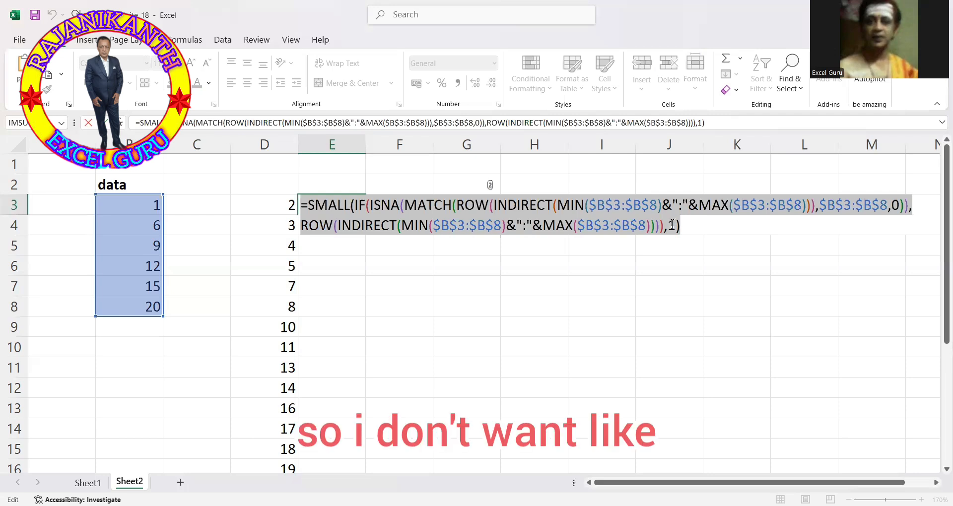
Replace the SMALL function's k value of 1 with ROWS(E$3:E3) and commit the formula in E3
left_click(676, 224)
double_click(671, 225)
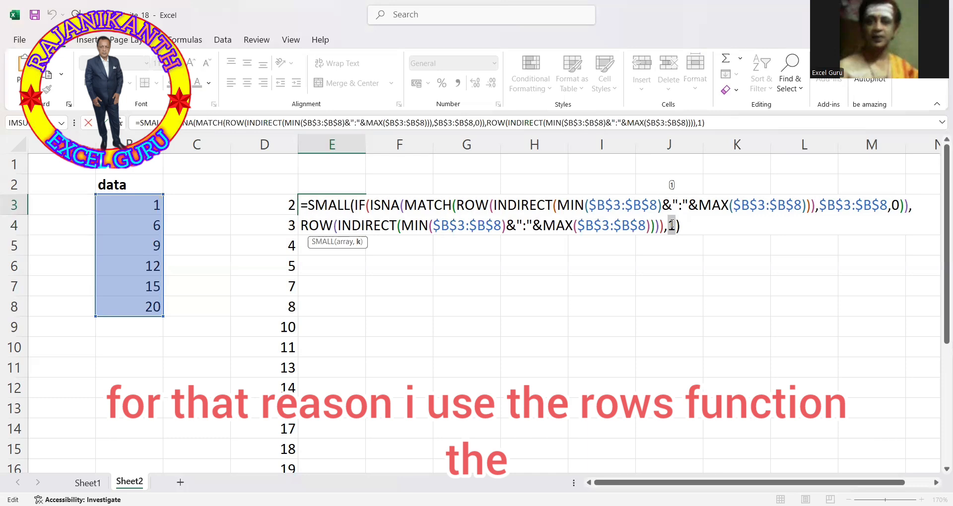
type("ROWS(")
type("e$")
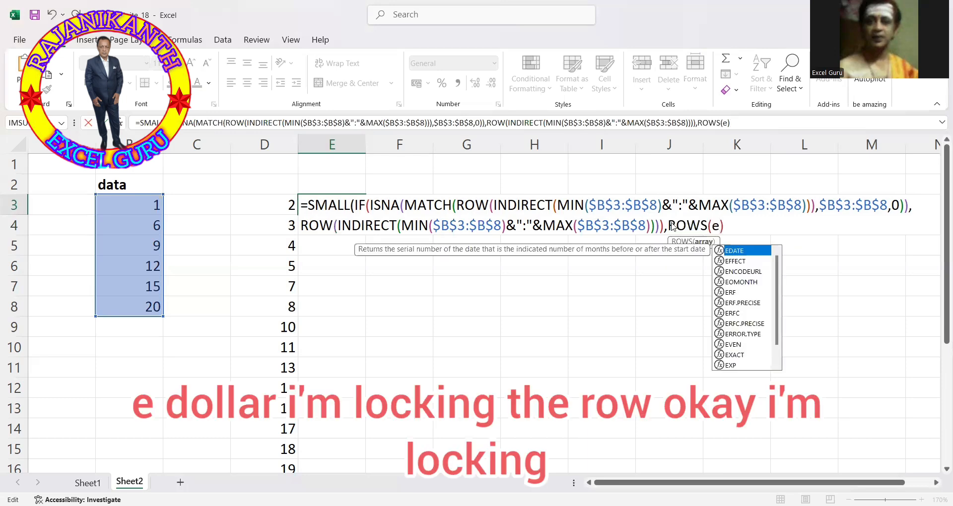
key("Return")
key("Return")
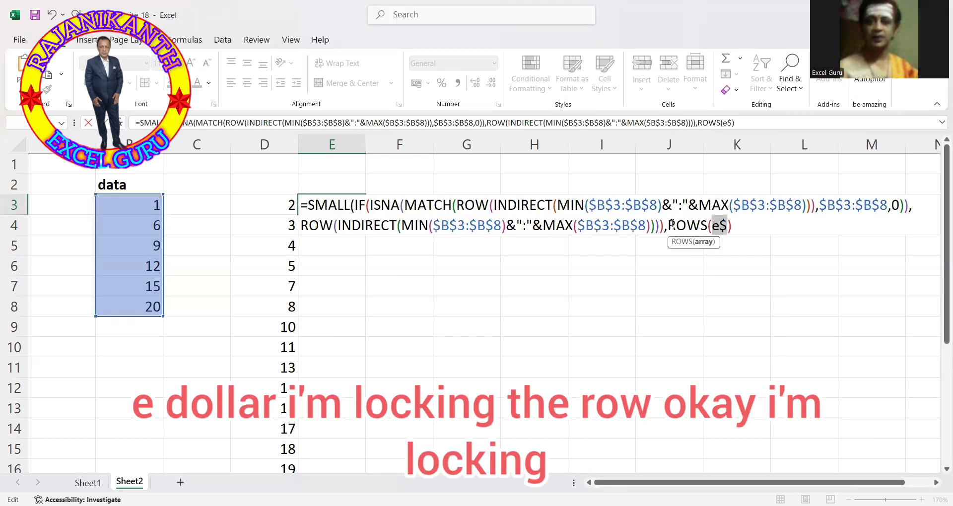
key("BackSpace")
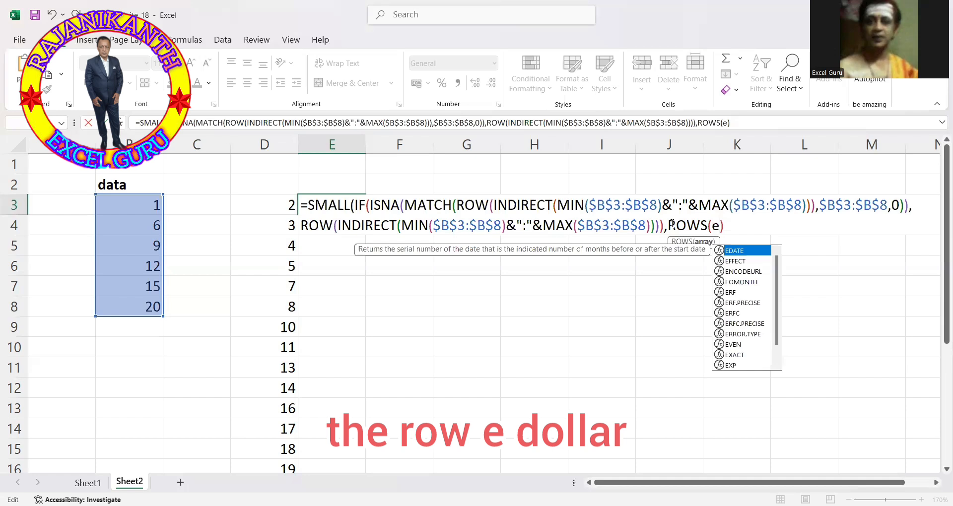
type("$")
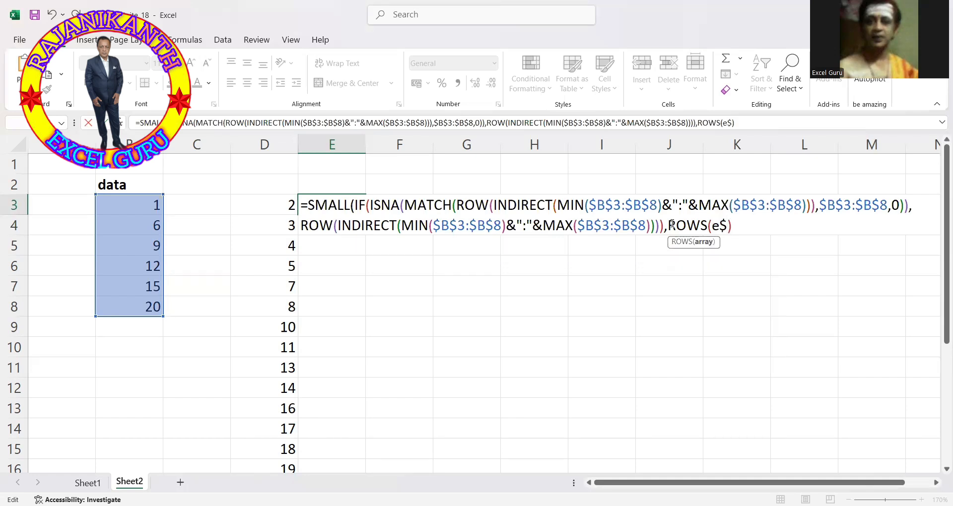
type("3:")
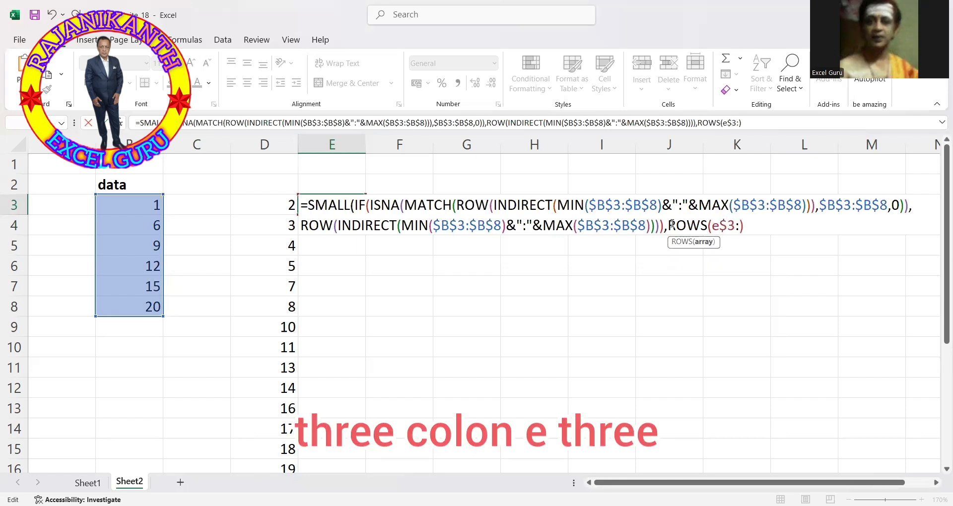
type("e3")
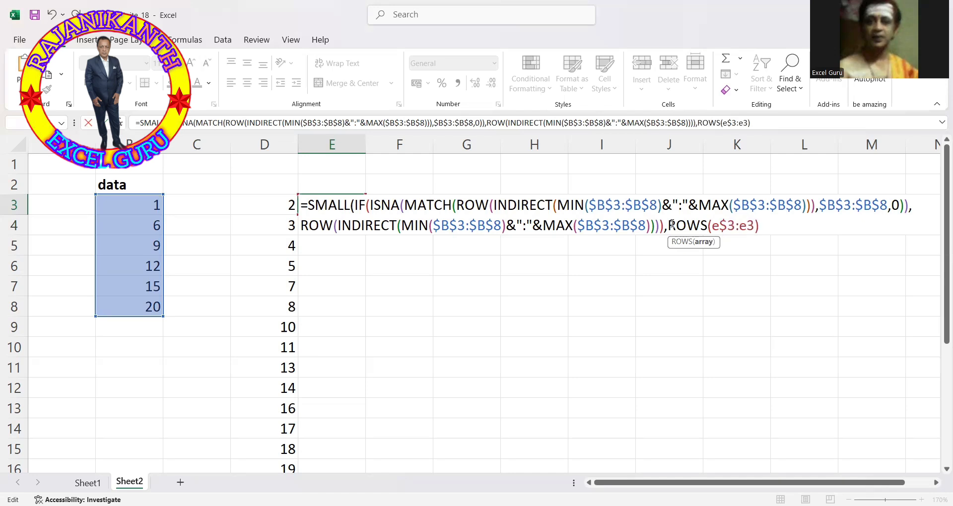
type(")")
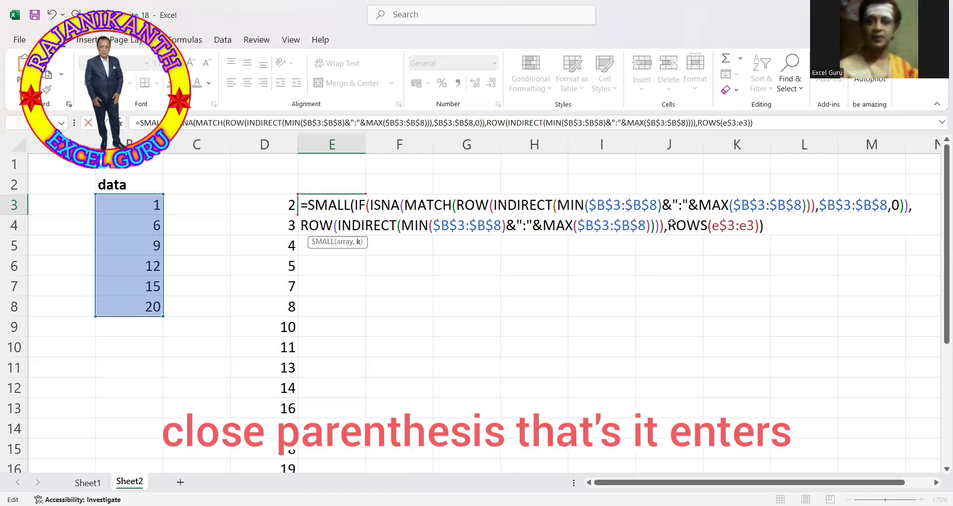
key("Return")
Fill the E3 formula down through E24
key("shift+Down")
key("shift+Down")
key("shift+Down")
key("shift+Down")
key("shift+Down")
key("shift+Down")
key("shift+Down")
key("shift+Down")
key("shift+Down")
key("shift+Down")
key("shift+Down")
key("shift+Down")
key("shift+Down")
key("shift+Down")
key("shift+Down")
key("shift+Down")
key("shift+Down")
key("shift+Down")
key("shift+Down")
key("shift+Down")
key("shift+Down")
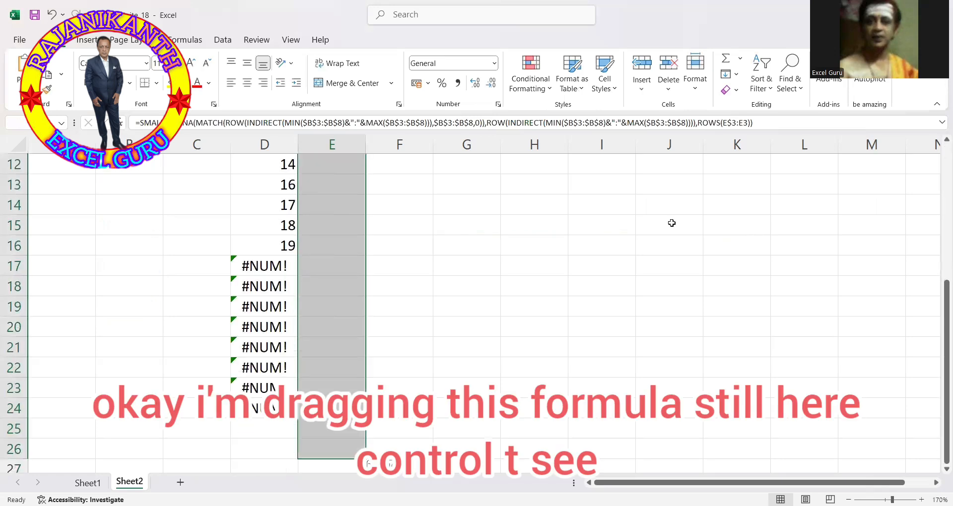
key("shift+Up")
key("shift+Up")
key("ctrl+d")
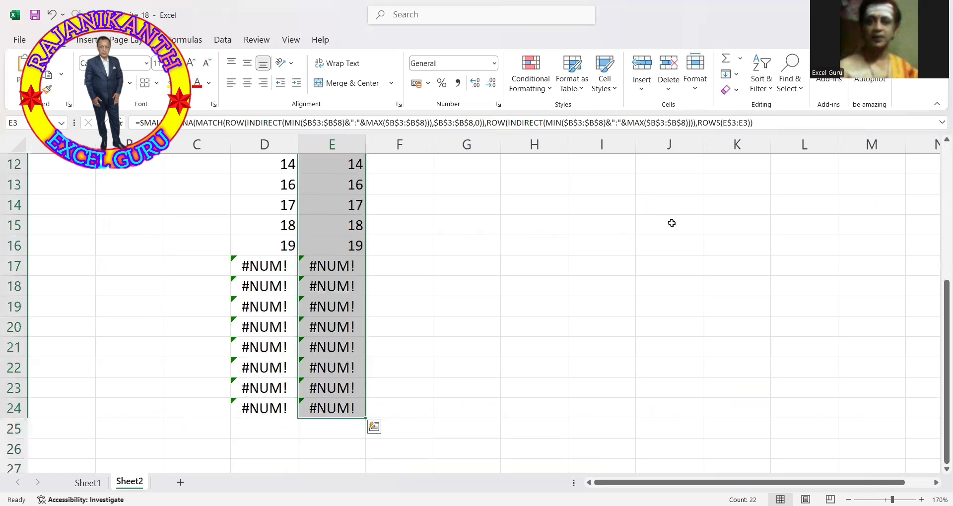
Change the data value in B5 to 7 to test the missing-number lists
scroll(937, 142, "up", 2)
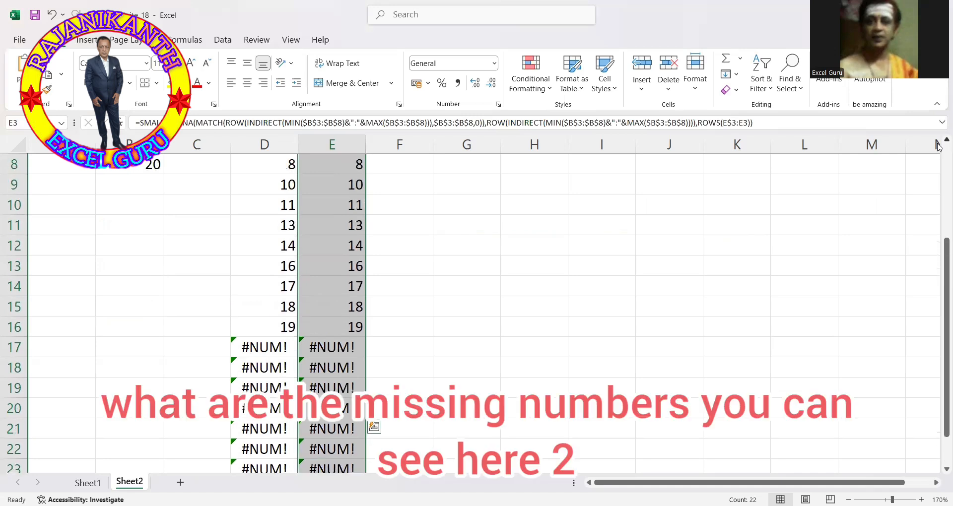
scroll(938, 145, "up", 3)
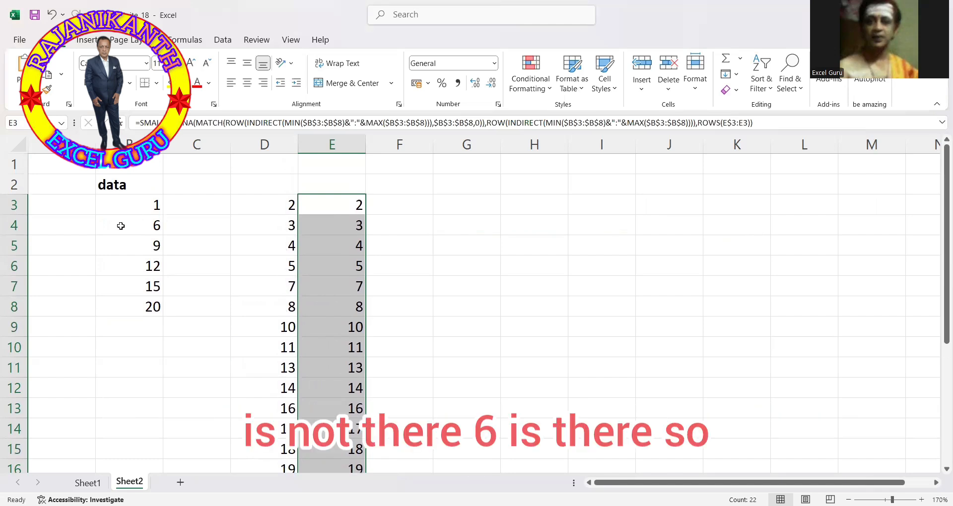
left_click(147, 245)
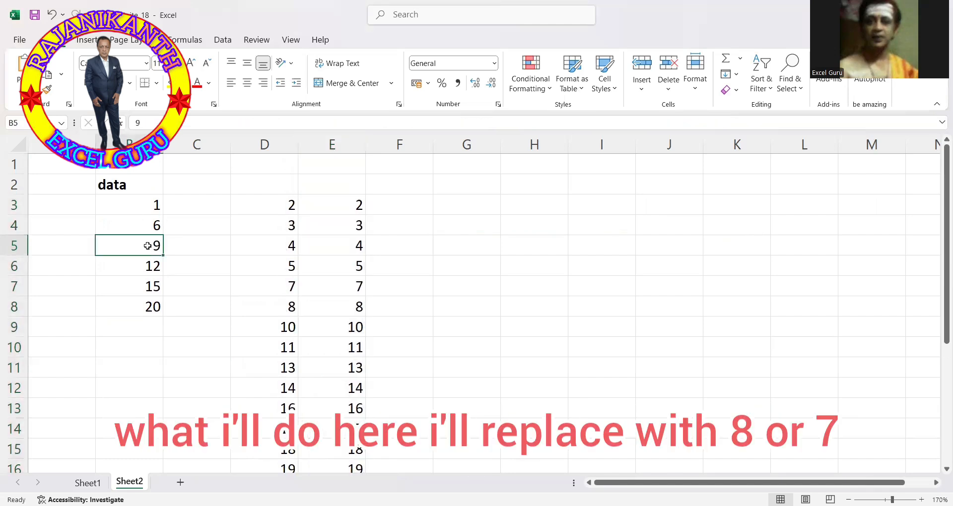
type("7")
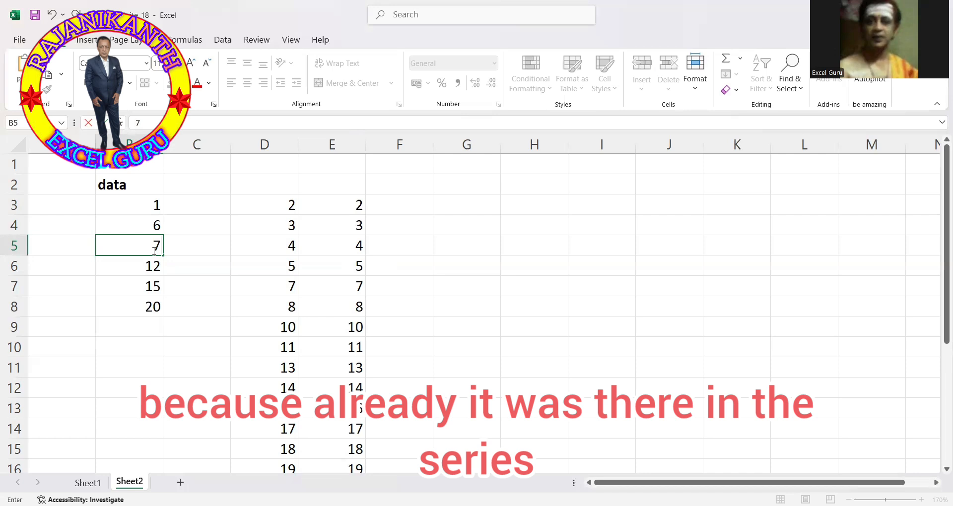
key("Return")
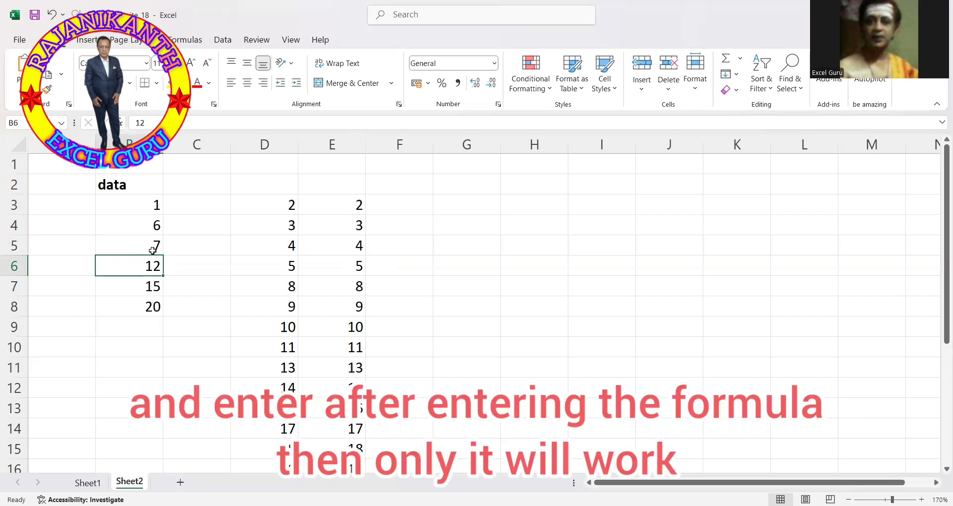
Wrap the SMALL formula in E3 in IFERROR with an empty string ("") as value if error
left_click(330, 213)
key("F2")
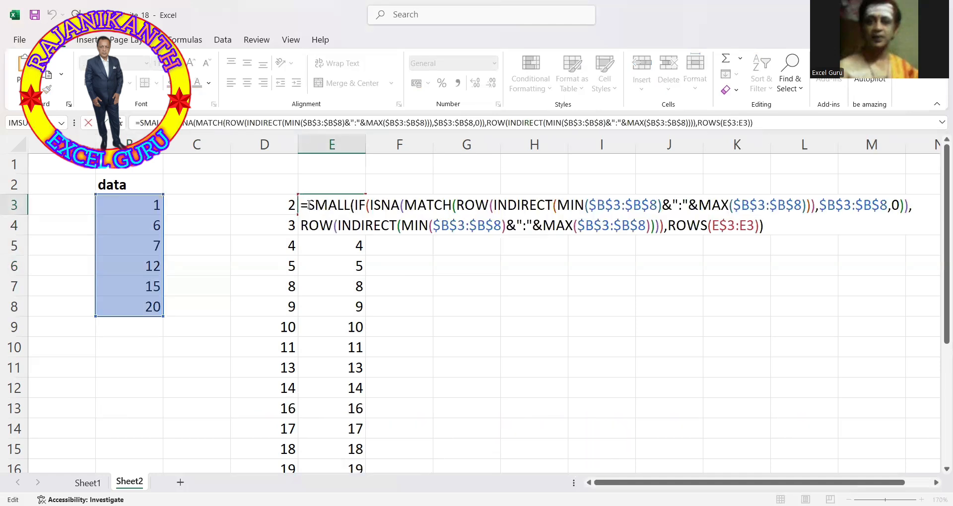
type("if")
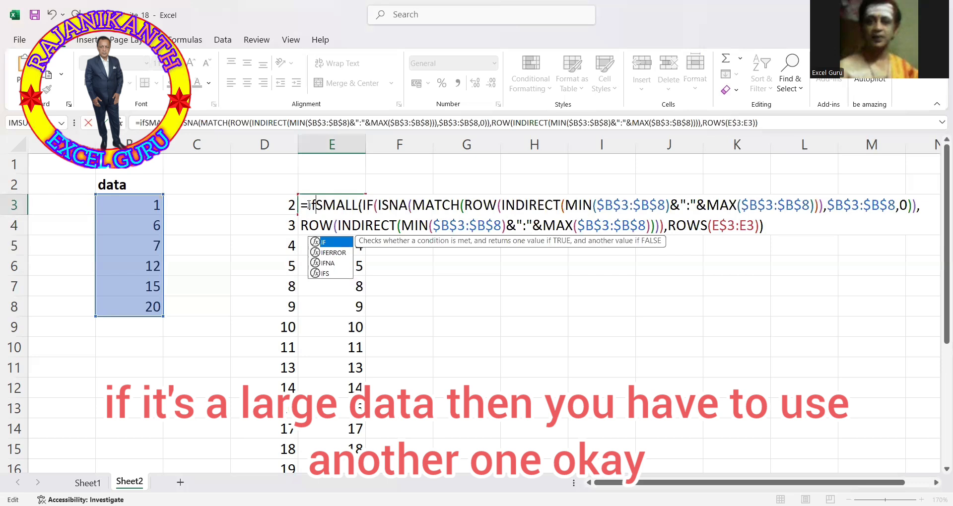
key("Down")
key("Tab")
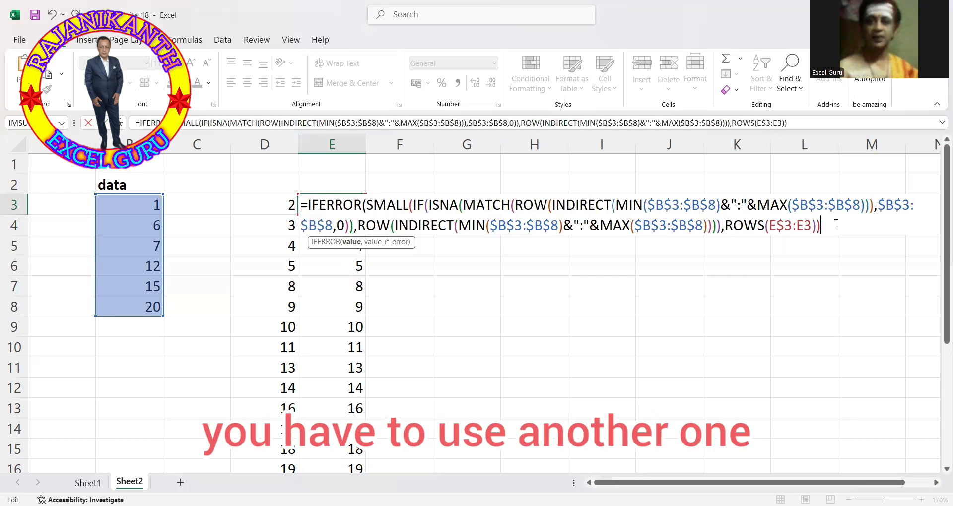
type(",\"\")")
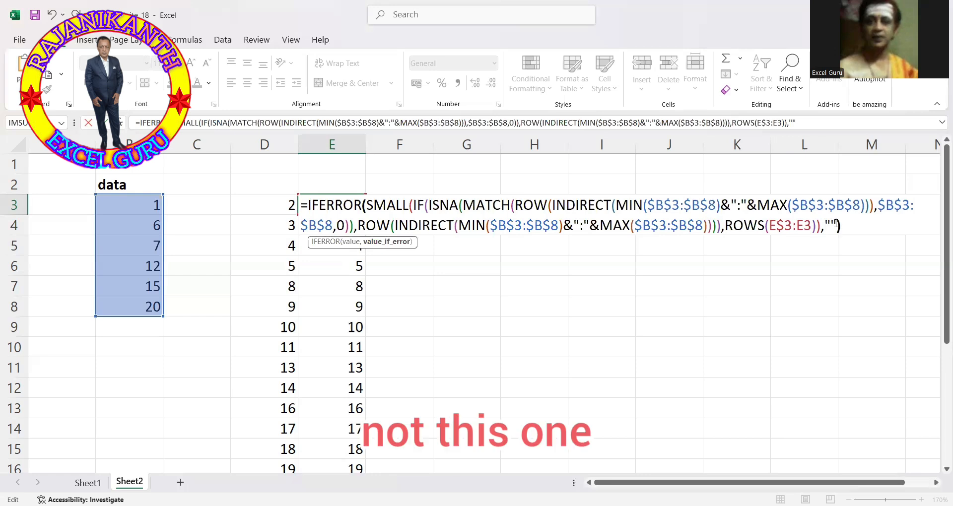
key("Return")
Fill the IFERROR formula from E3 down through E24, replacing the earlier formulas
key("Up")
key("shift+Down")
key("shift+Down")
key("shift+Down")
key("shift+Down")
key("shift+Down")
key("shift+Down")
key("shift+Down")
key("shift+Down")
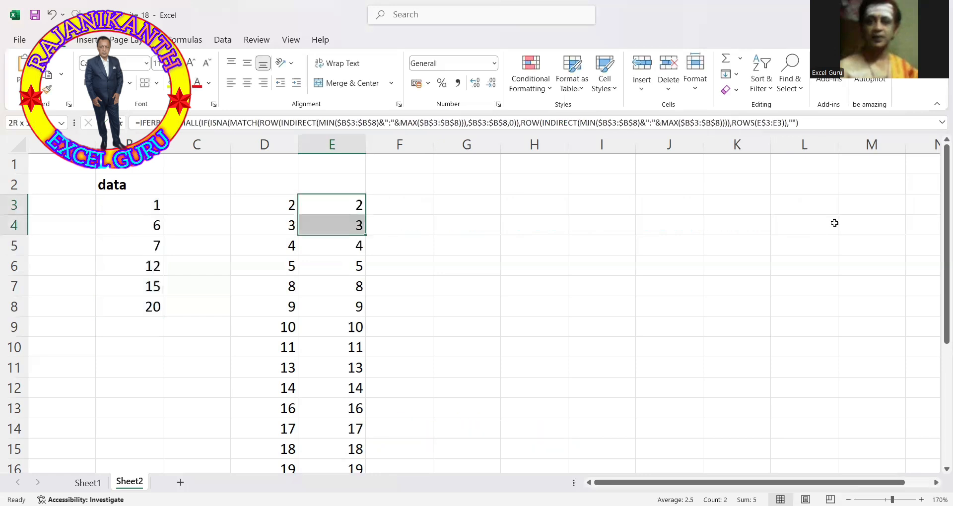
key("shift+Down")
key("shift+Down")
key("shift+Down")
key("shift+Down")
key("shift+Down")
key("shift+Down")
key("shift+Down")
key("shift+Down")
key("shift+Down")
key("shift+Down")
key("shift+Down")
key("shift+Down")
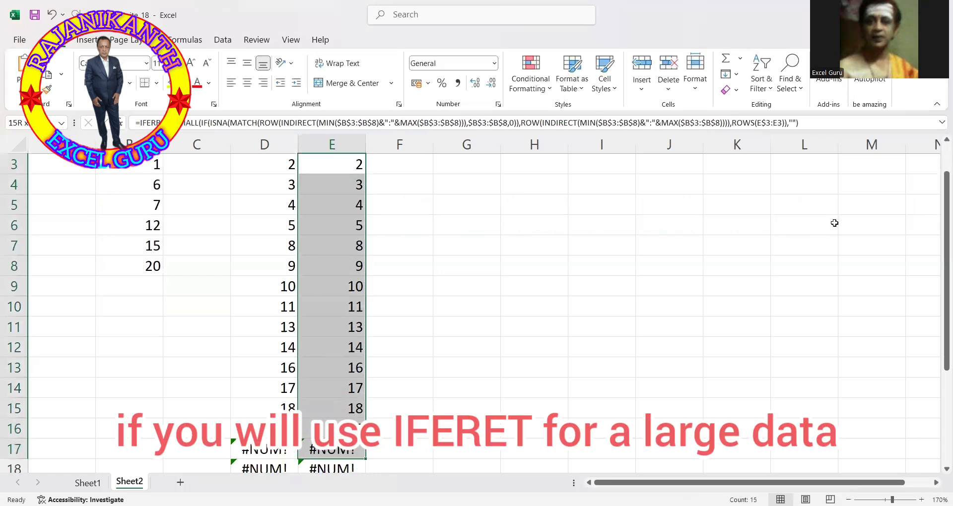
key("shift+Down")
key("shift+Down")
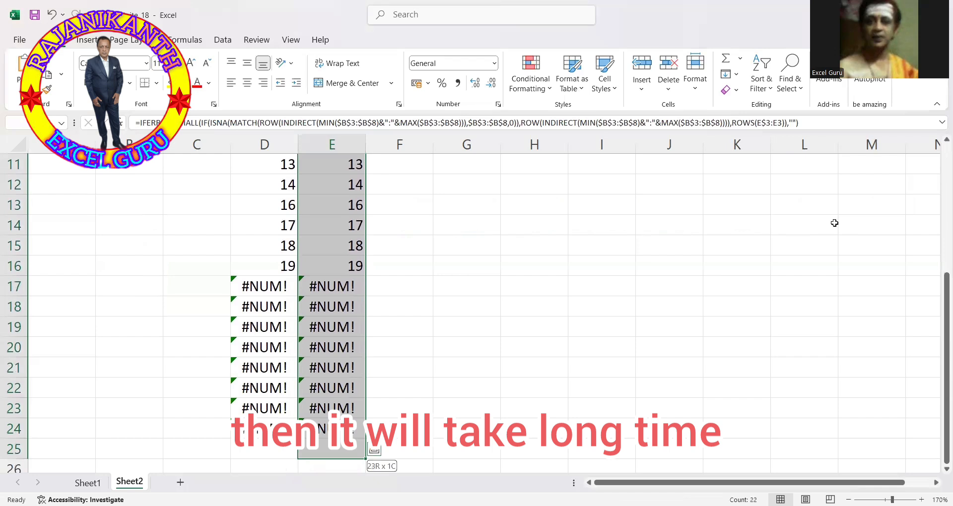
key("shift+Up")
key("ctrl+Return")
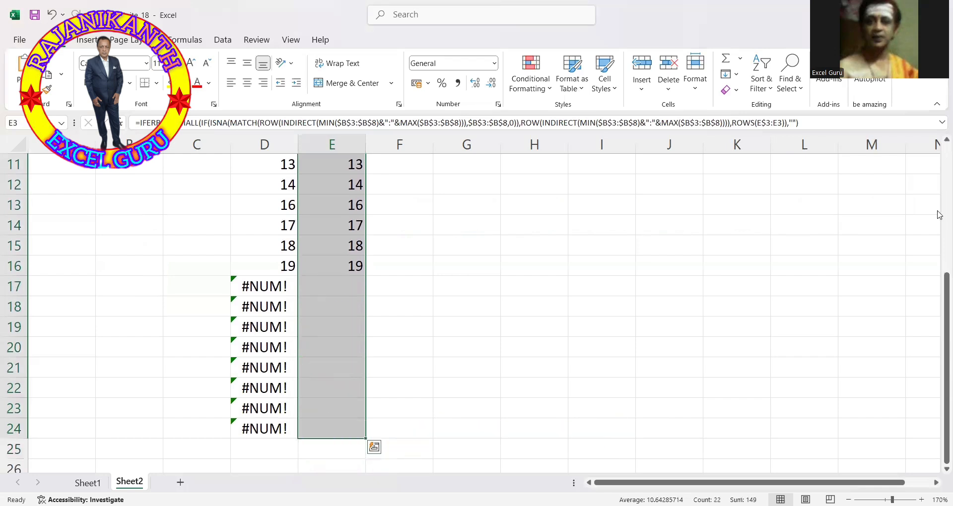
Copy the ISNA logical test out of the E3 formula, leaving E3 as is, and paste it after an equals sign in E2
scroll(938, 147, "up", 4)
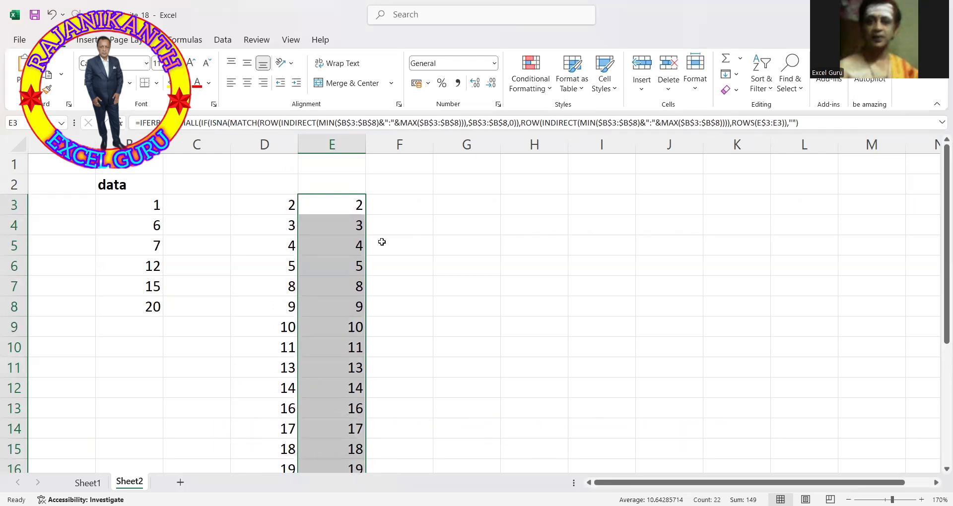
double_click(341, 207)
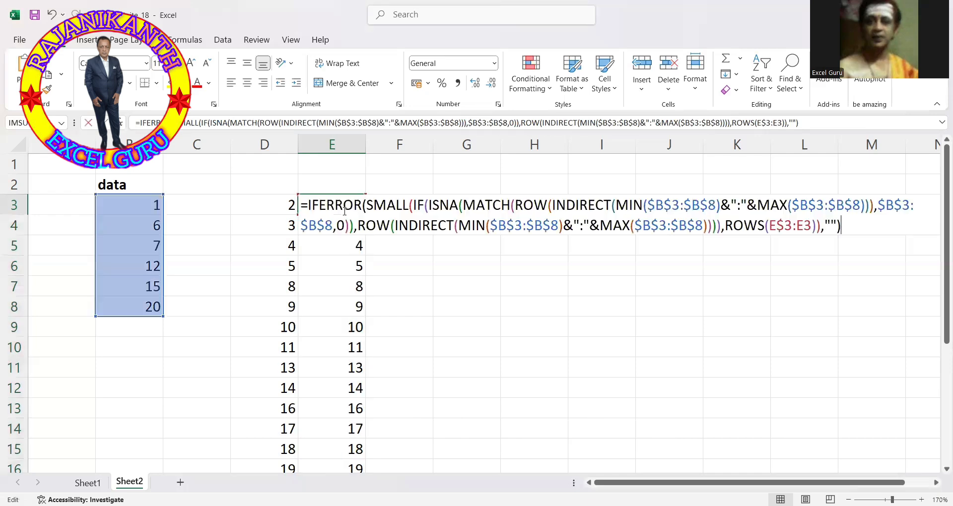
left_click(430, 205)
left_click(444, 241)
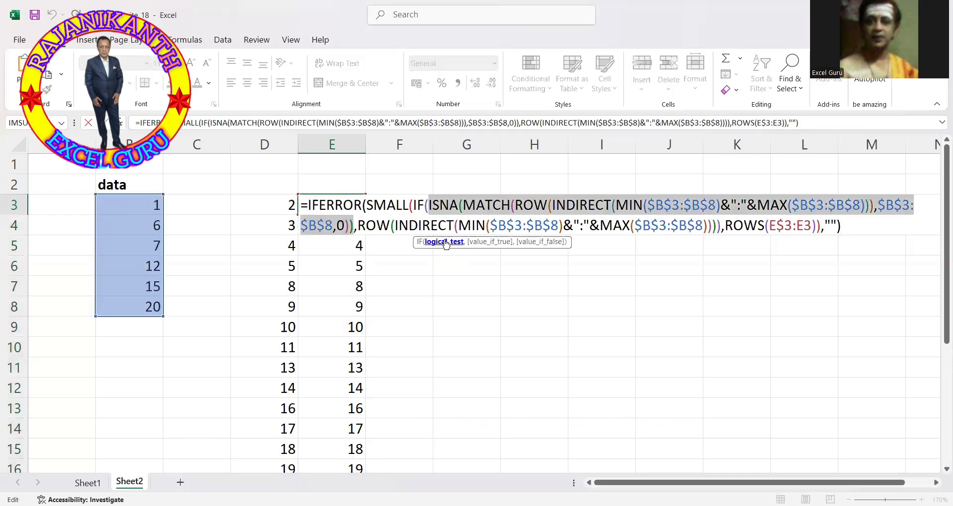
key("ctrl+c")
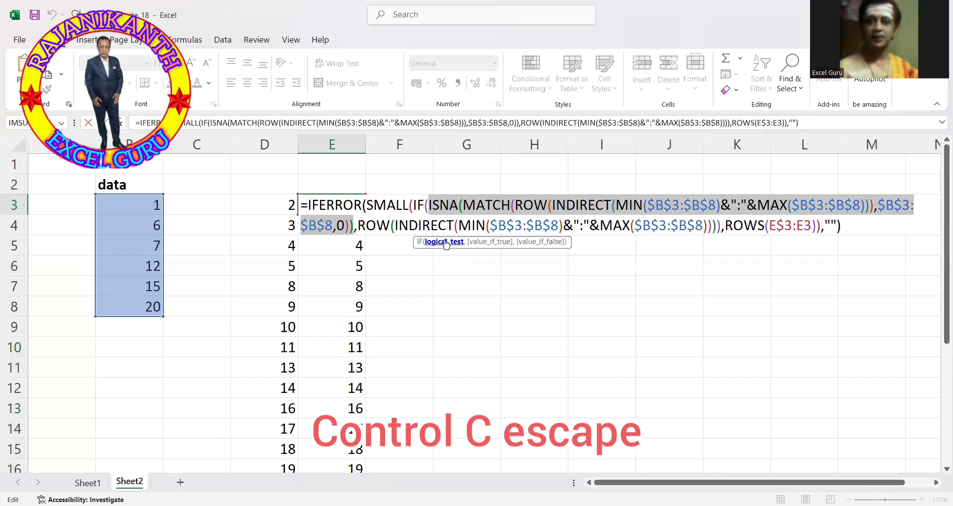
key("Escape")
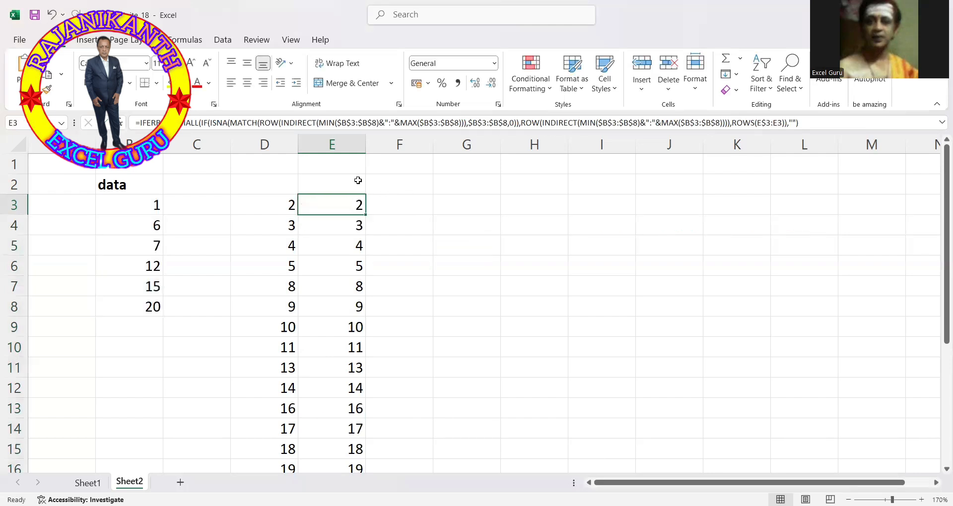
left_click(357, 180)
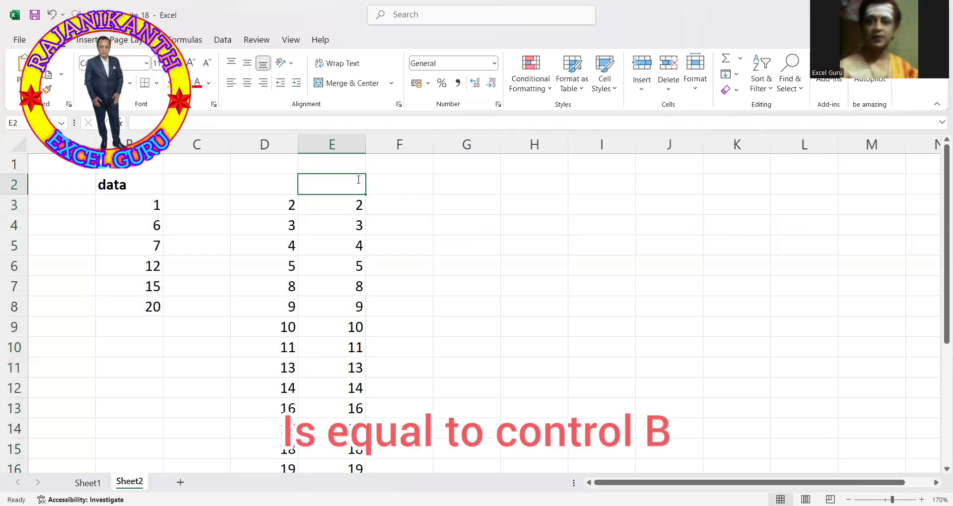
type("=")
key("ctrl+v")
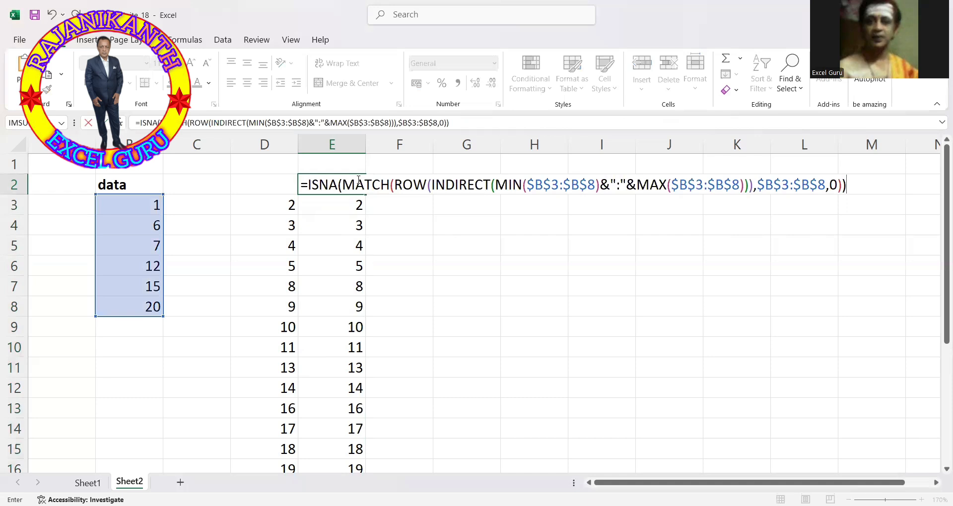
Put a double negative (--) before ISNA in E2, and preview the resulting array in place, restoring the formula text
left_click(308, 182)
type("--")
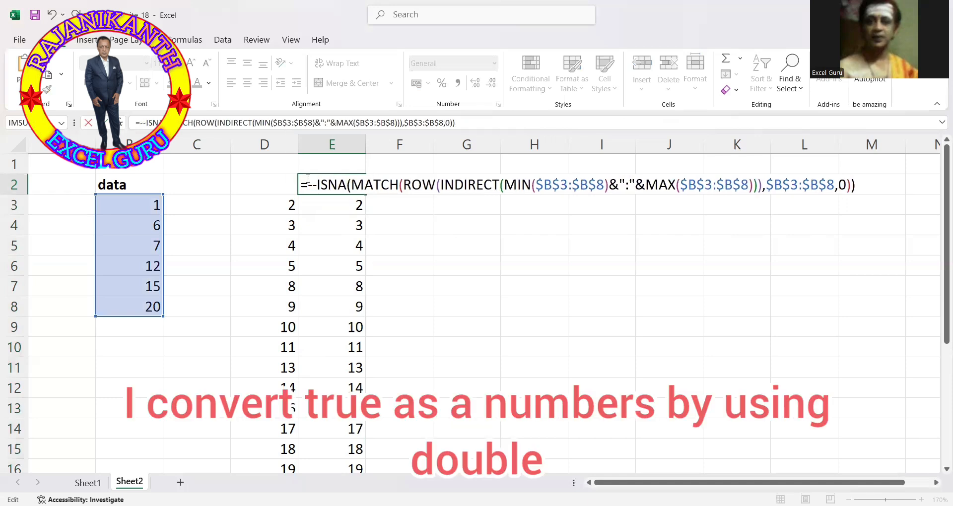
key("shift+End")
key("F9")
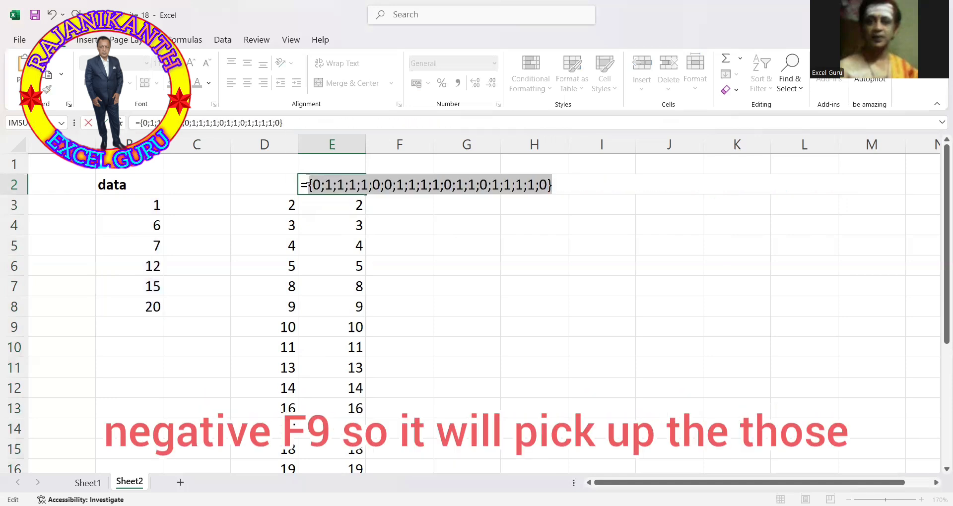
key("ctrl+z")
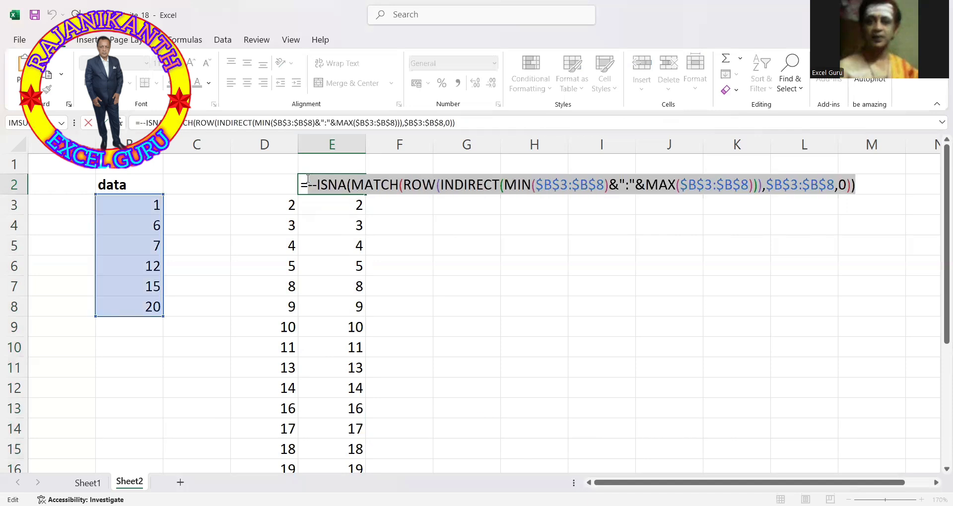
Wrap the double-negated ISNA formula in E2 in SUMPRODUCT to count the missing serial numbers
left_click(308, 180)
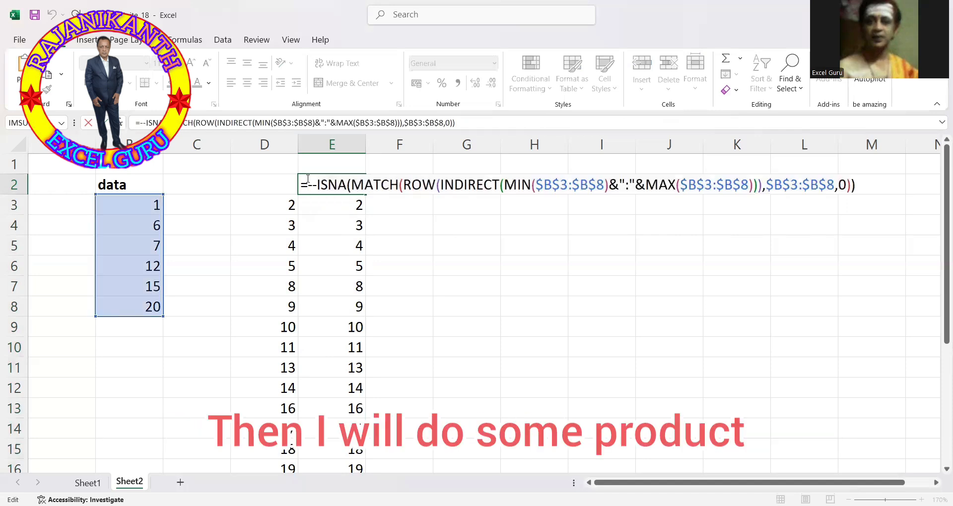
type("sumrp")
type("o")
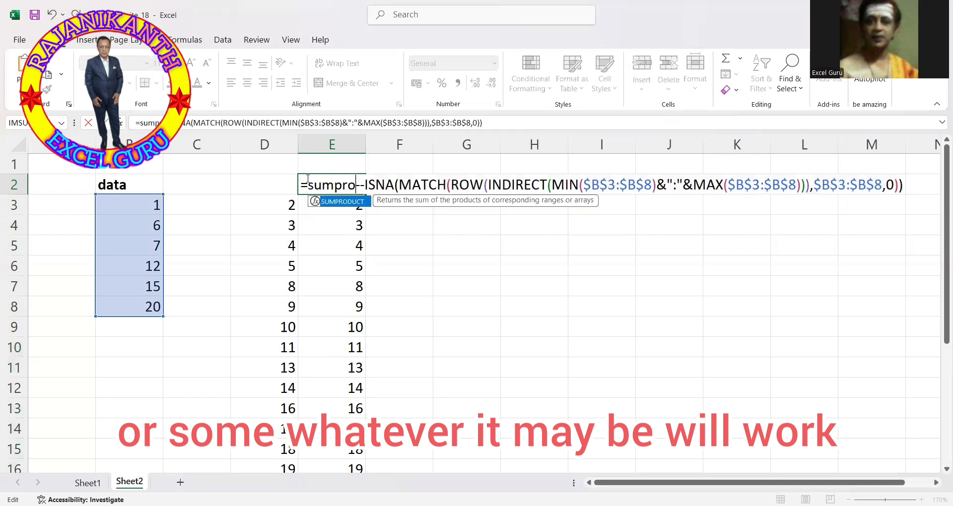
key("Tab")
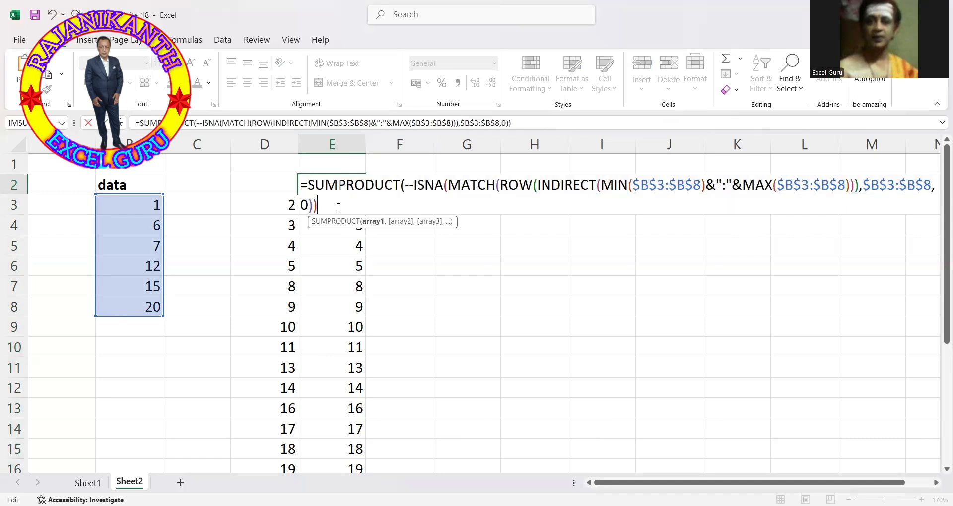
key("Return")
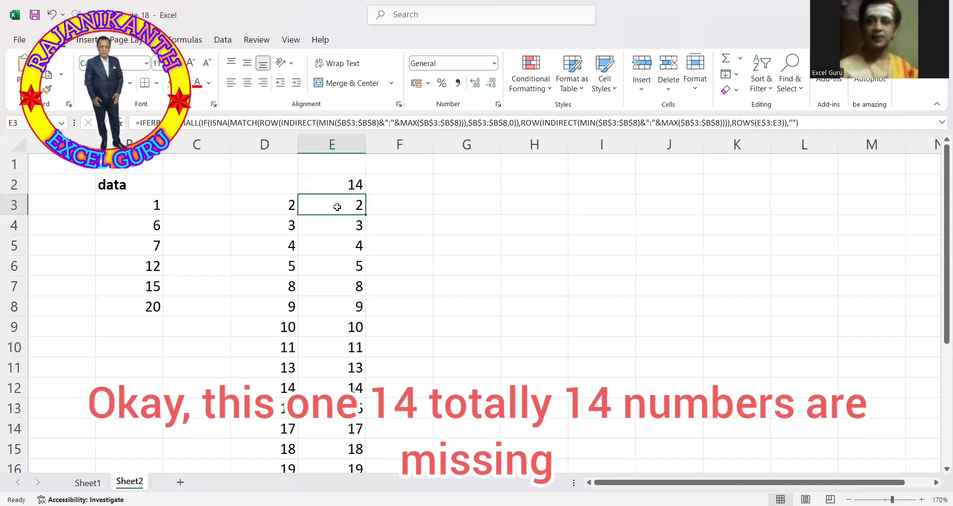
left_click(344, 184)
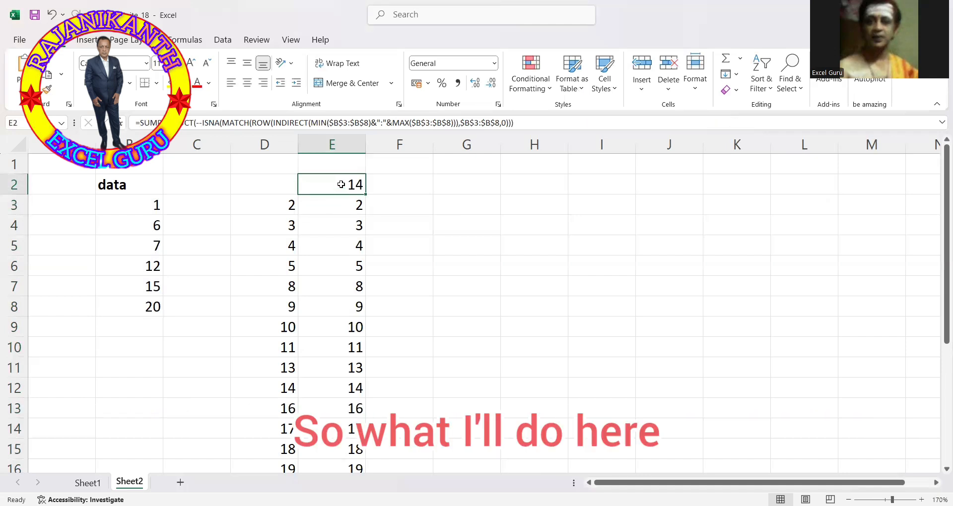
Strip the IFERROR wrapper and its empty-string argument from the formula in E3, keeping only the SMALL formula
left_click(345, 205)
double_click(345, 205)
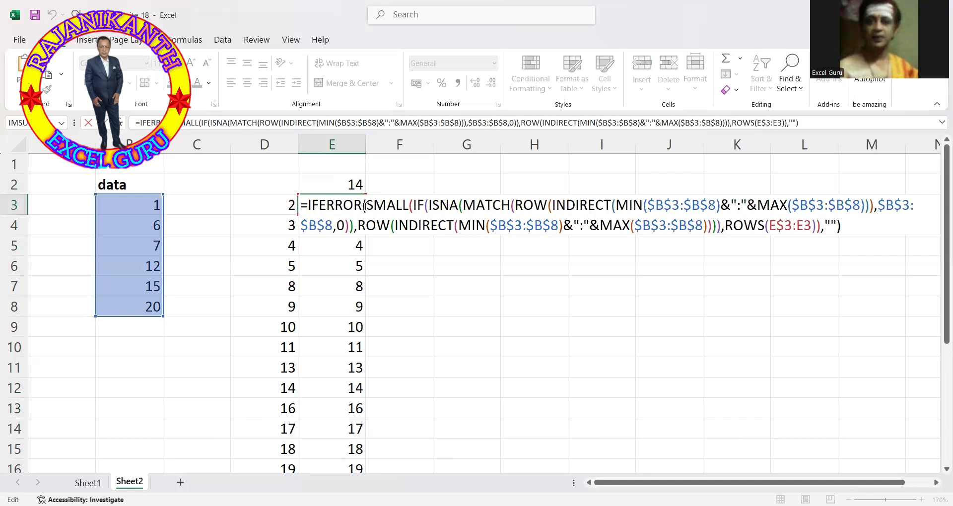
left_click(366, 206)
key("BackSpace")
key("BackSpace")
key("BackSpace")
key("BackSpace")
key("BackSpace")
key("BackSpace")
key("BackSpace")
key("BackSpace")
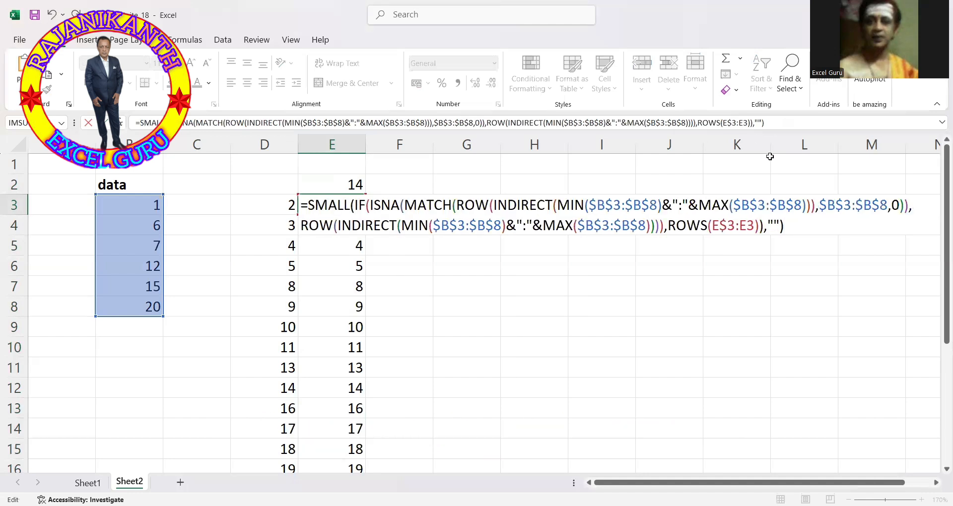
left_click(790, 221)
key("BackSpace")
key("BackSpace")
key("BackSpace")
key("BackSpace")
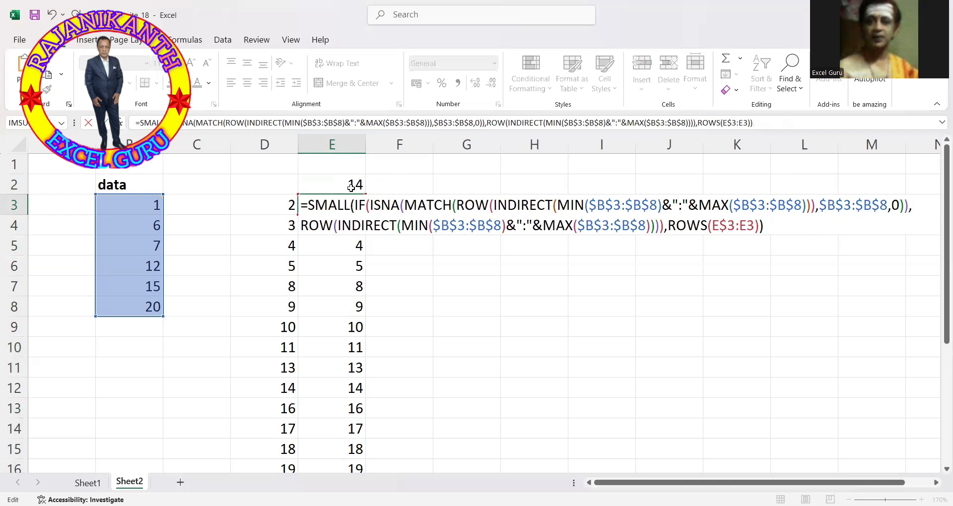
Wrap the SMALL formula in E3 in an IF that returns "" when ROWS(E$3:E3)>$E$2 and the SMALL result otherwise
left_click(309, 203)
type("IF(ROWS(e")
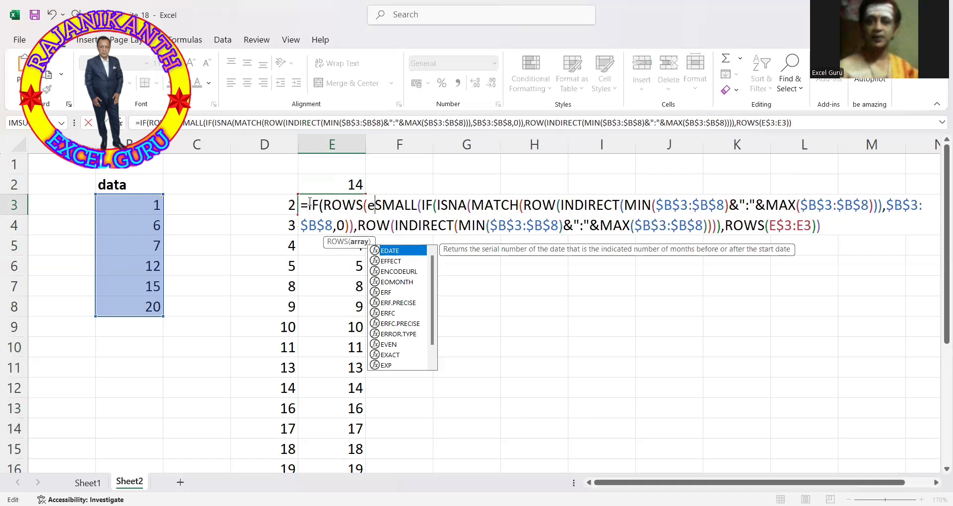
type("$3:")
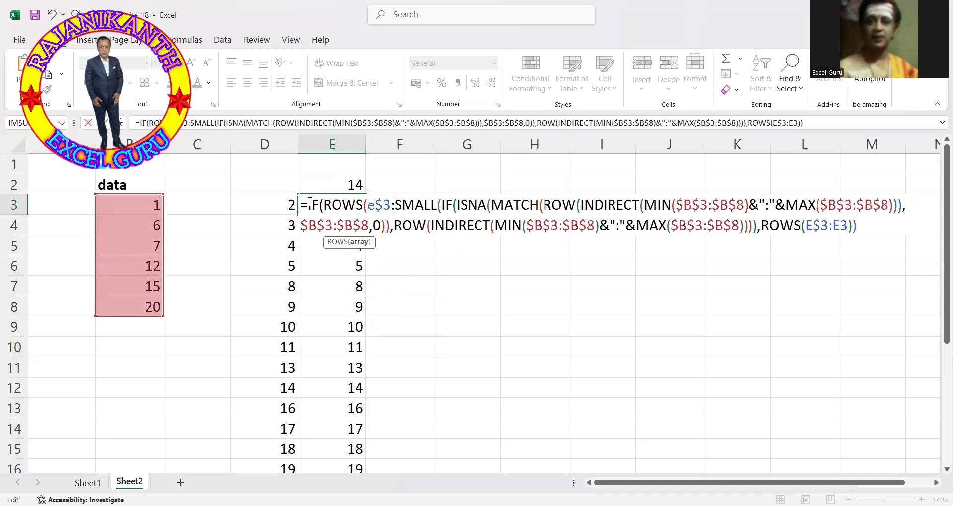
type("e3)>")
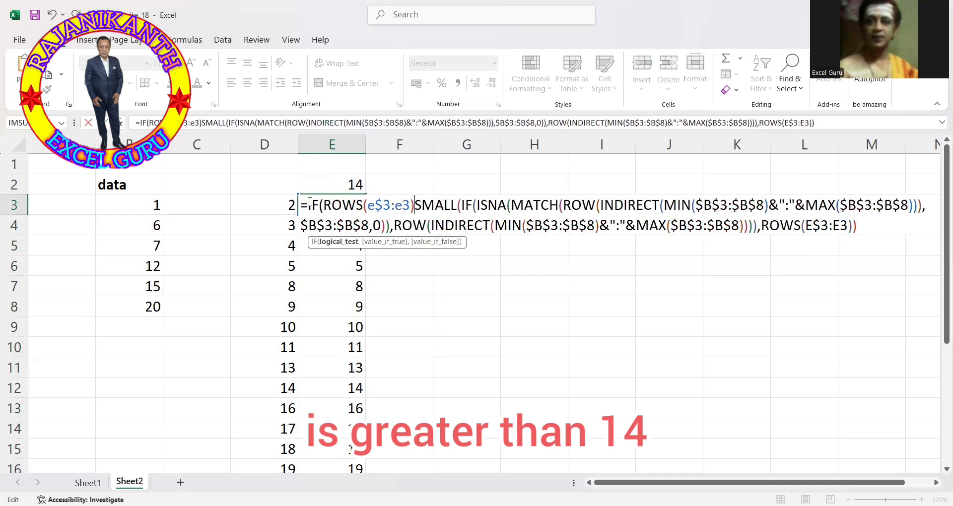
left_click(345, 184)
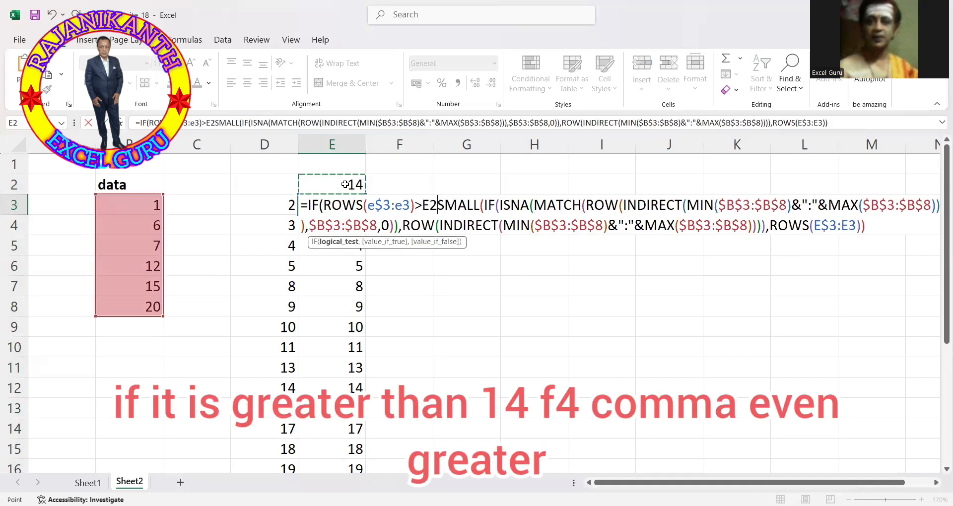
key("F4")
type(",")
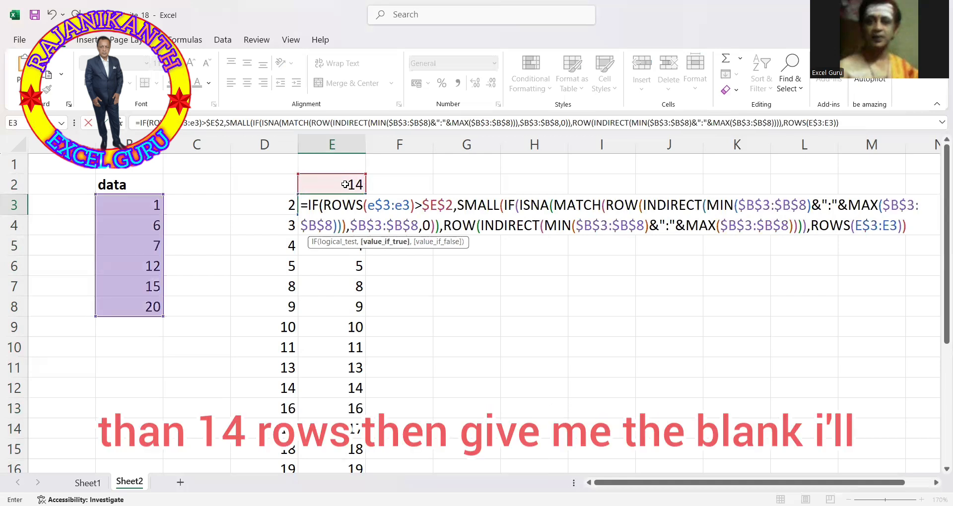
type("\"\"")
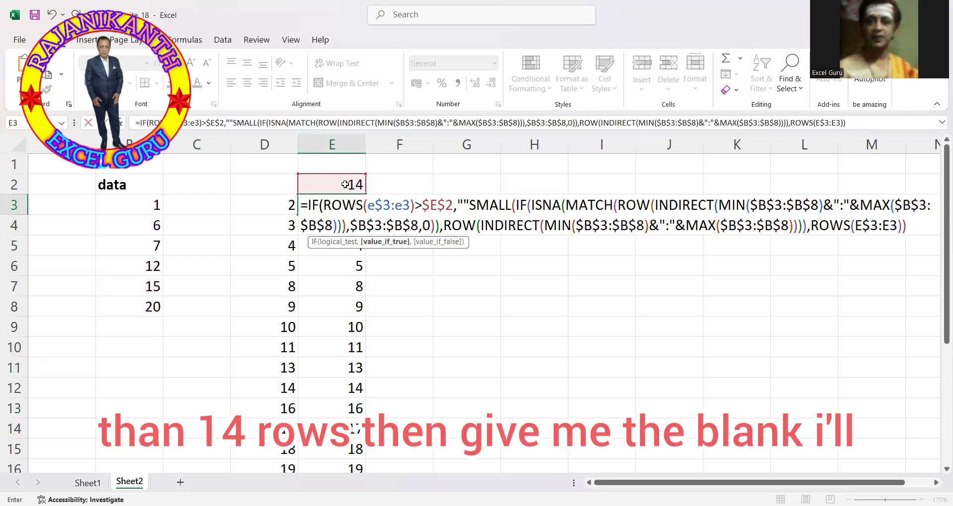
type(",")
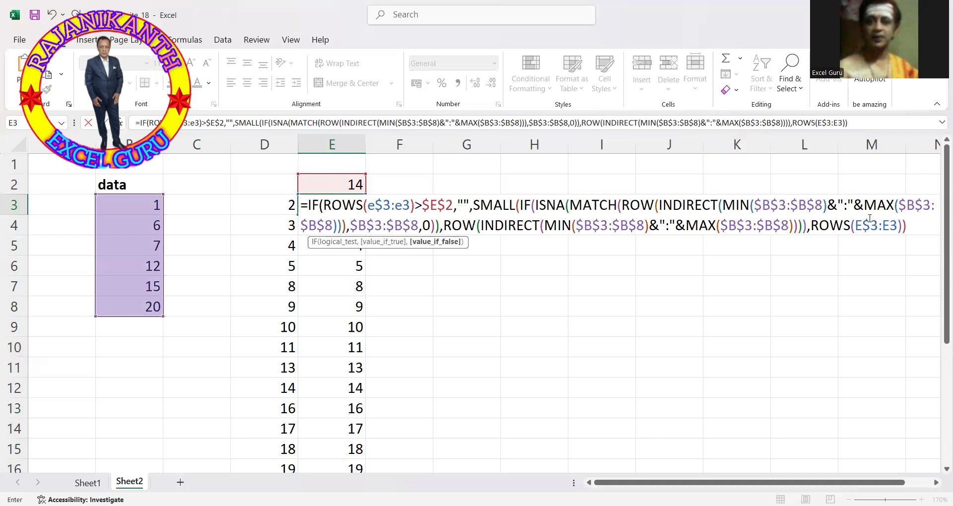
left_click(915, 224)
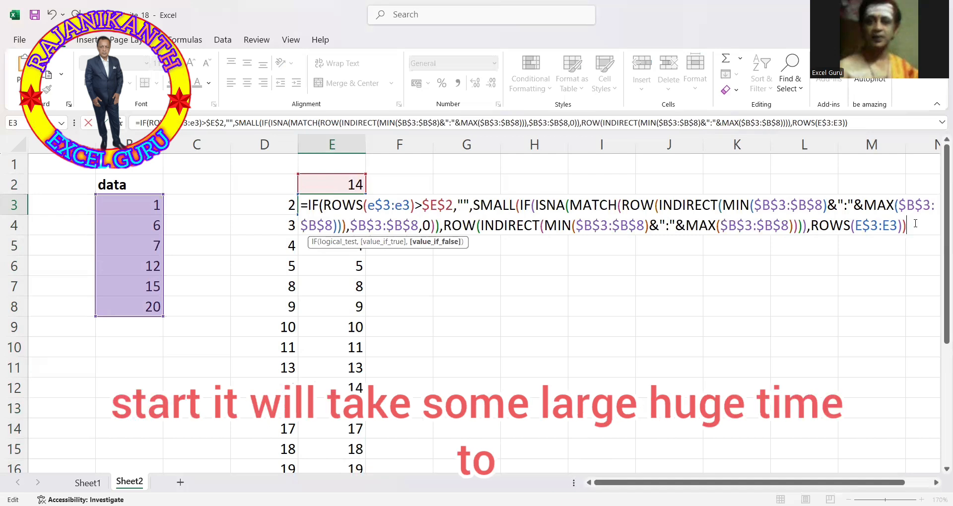
type(")")
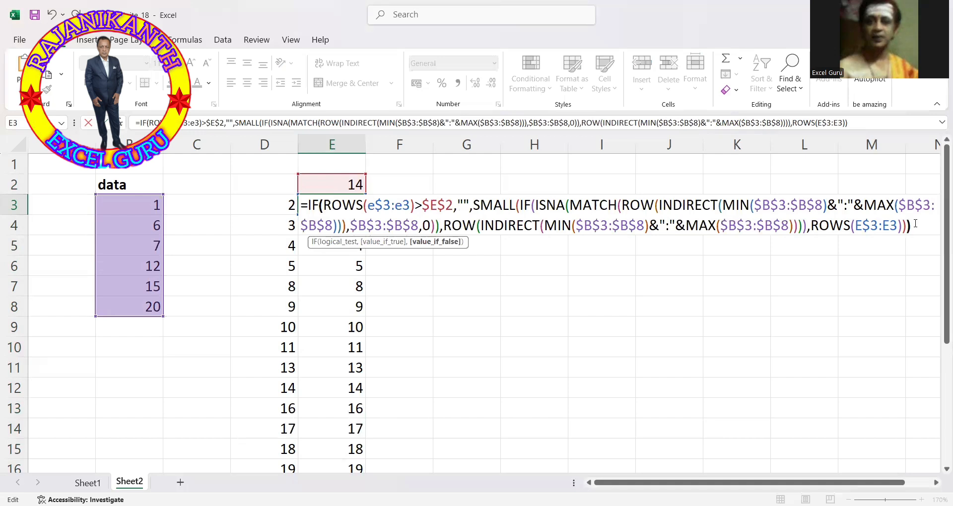
key("Return")
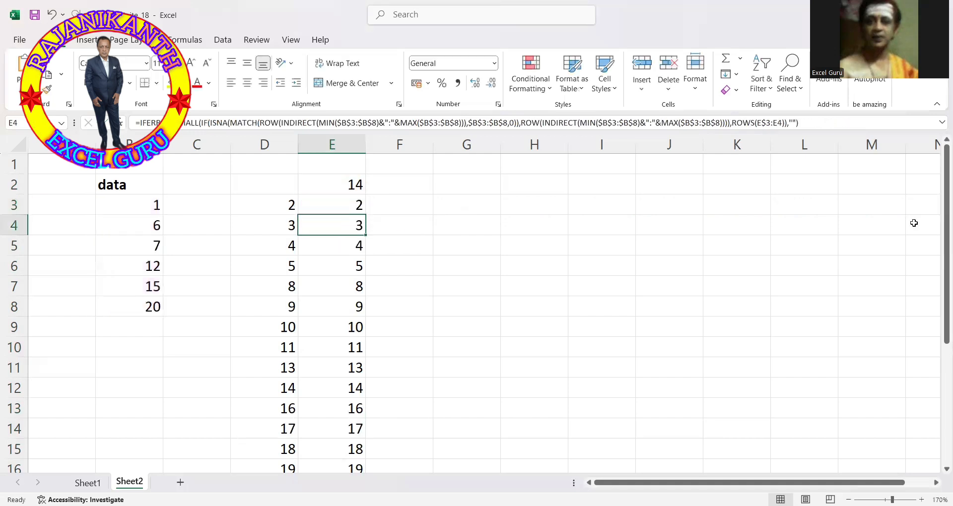
Select E3:E24, starting from the new IF formula, and look over the list of missing numbers
key("Up")
key("shift+Down")
key("shift+Down")
key("shift+Down")
key("shift+Down")
key("shift+Down")
key("shift+Down")
key("shift+Down")
key("shift+Down")
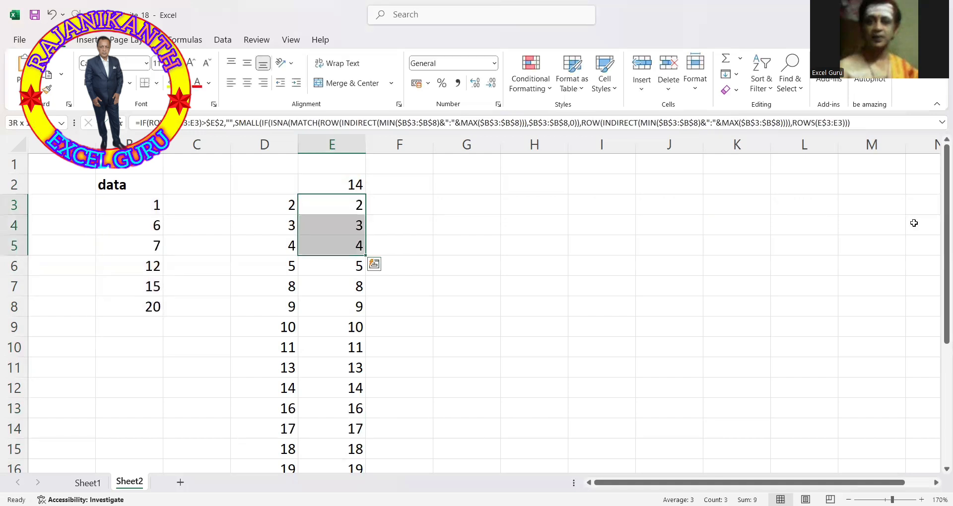
key("shift+Down")
key("shift+Down")
key("shift+Down")
key("shift+Down")
key("shift+Down")
key("shift+Down")
key("shift+Down")
key("shift+Down")
key("shift+Down")
key("shift+Down")
key("shift+Down")
key("shift+Down")
key("shift+Down")
key("shift+Down")
key("shift+Down")
key("shift+Down")
key("shift+Down")
key("shift+Down")
key("shift+Down")
key("shift+Down")
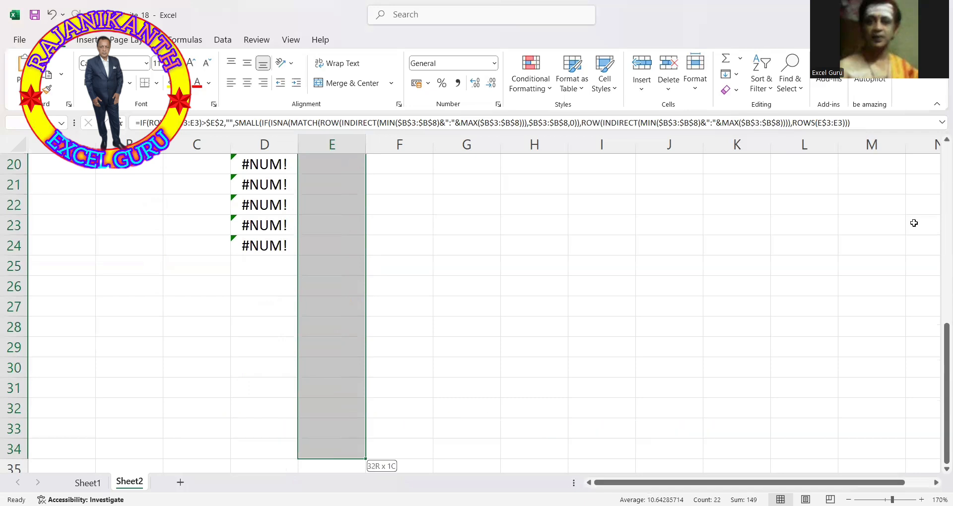
key("shift+Up")
key("shift+Up")
key("shift+Up")
key("shift+Up")
key("shift+Up")
key("shift+Up")
key("shift+Up")
key("shift+Up")
key("shift+Up")
key("shift+Up")
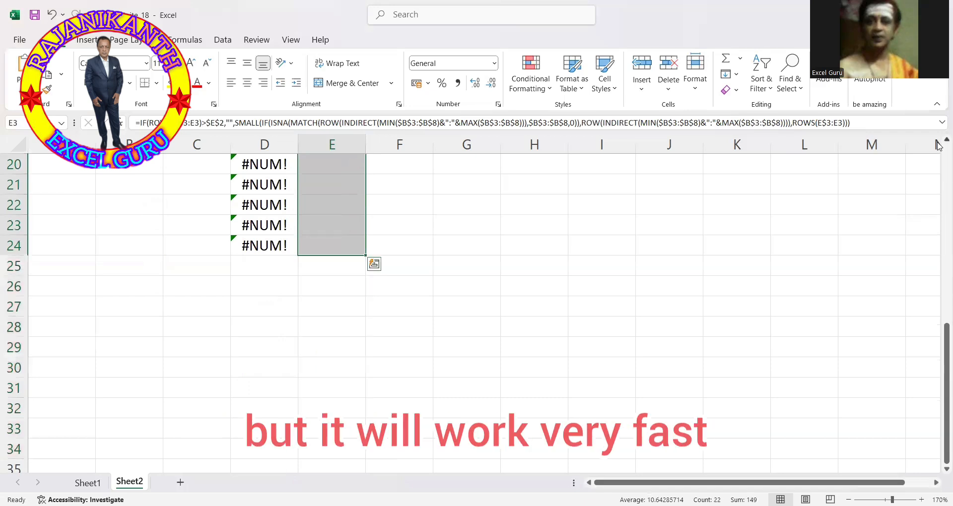
scroll(938, 145, "up", 1)
scroll(939, 145, "up", 4)
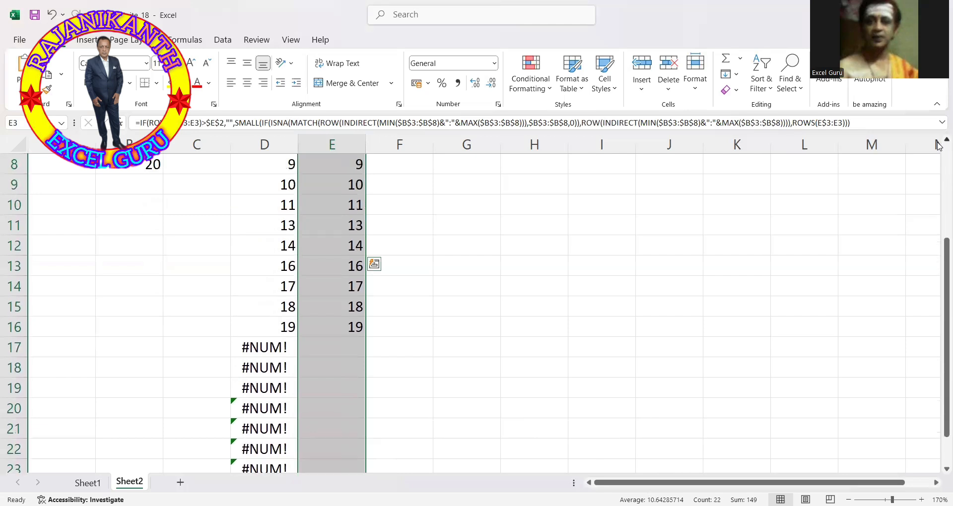
scroll(939, 145, "up", 1)
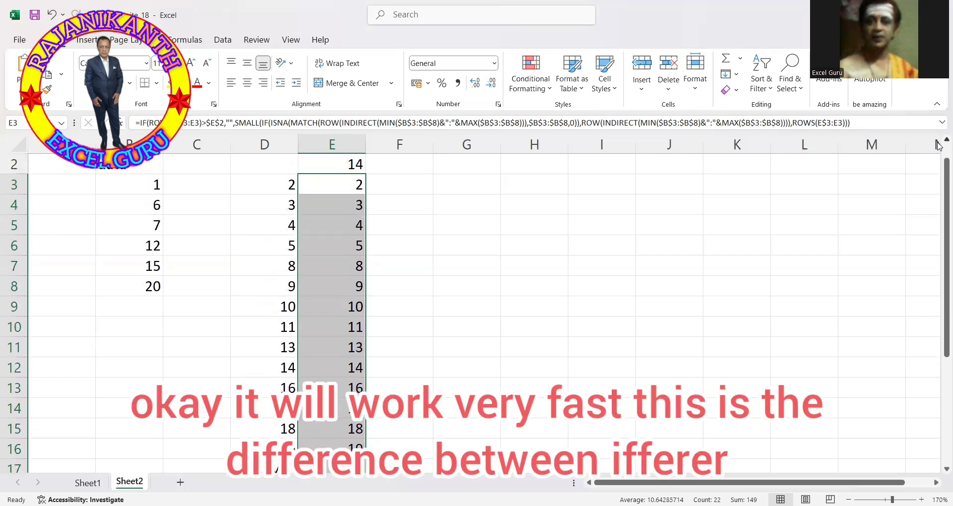